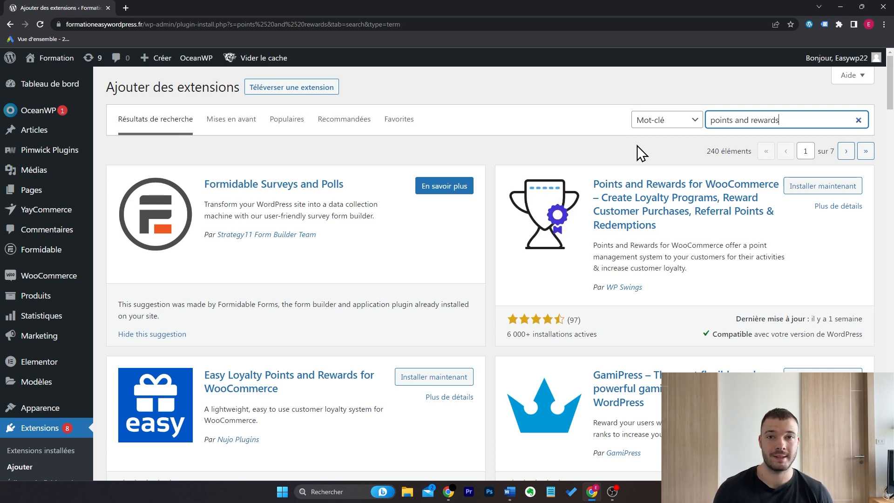
- Install and activate the Points and Rewards for WooCommerce plugin by WP Swings
click(805, 189)
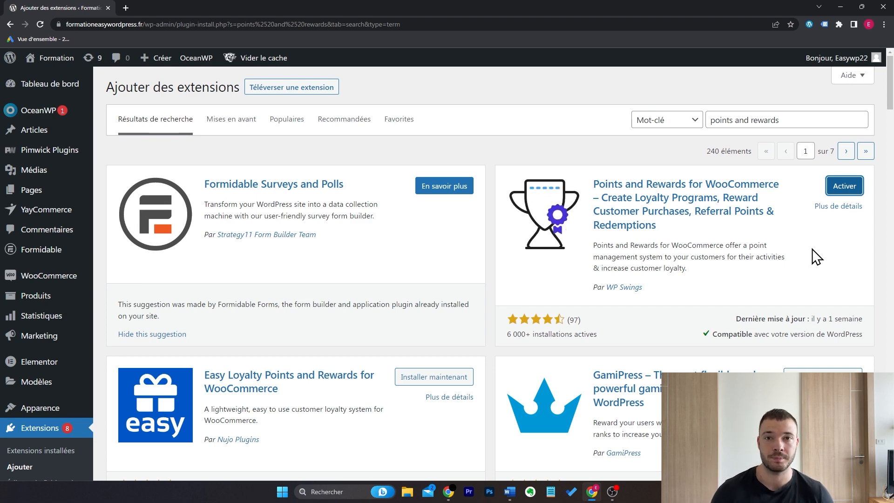
key(Return)
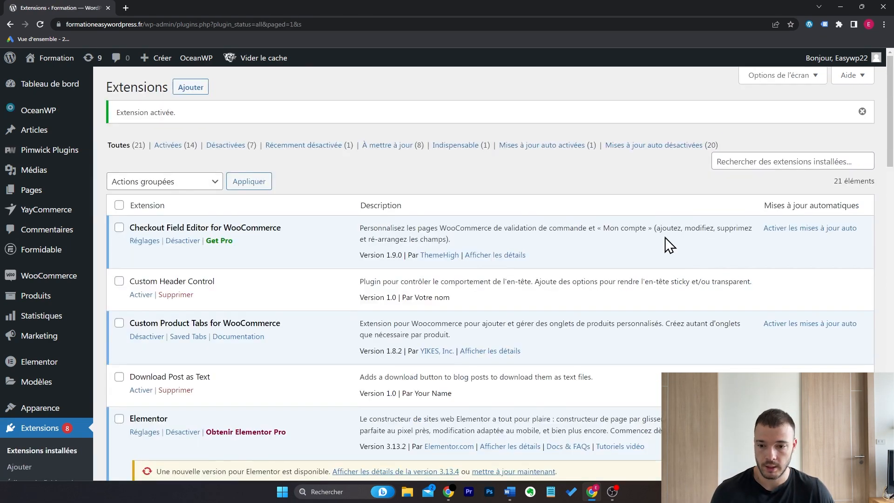
- Open the WooCommerce points and rewards settings page and dismiss the WP Swings welcome form
mouse_move(74, 273)
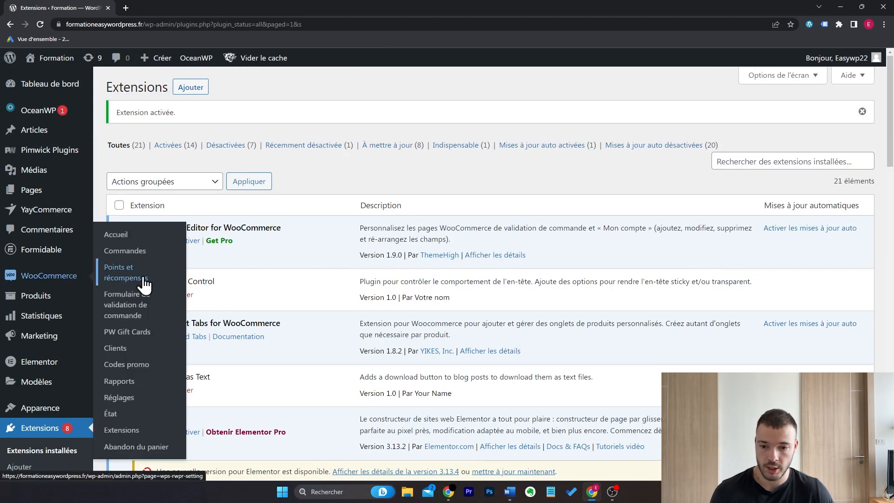
click(142, 279)
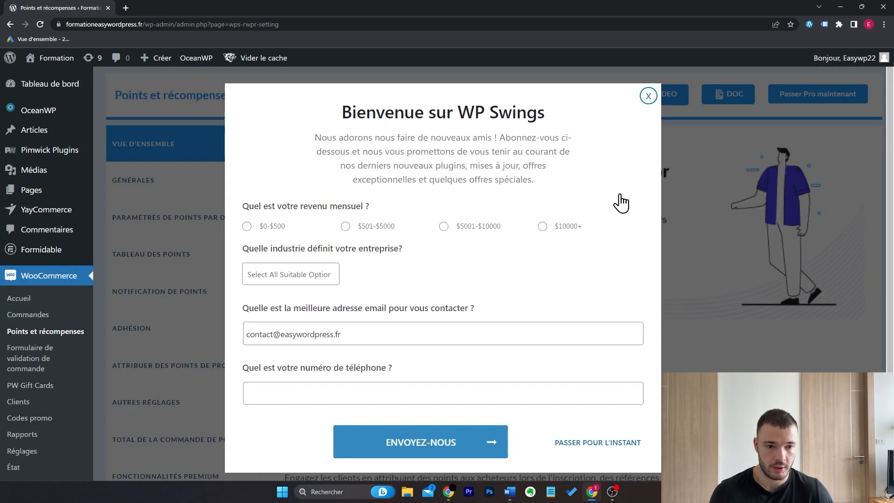
click(648, 97)
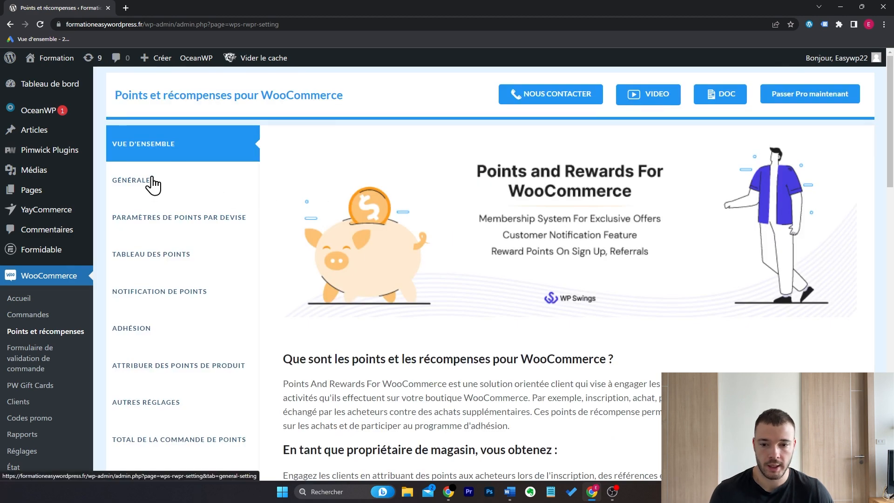
- Enable WooCommerce points and rewards in the plugin's general settings
click(181, 186)
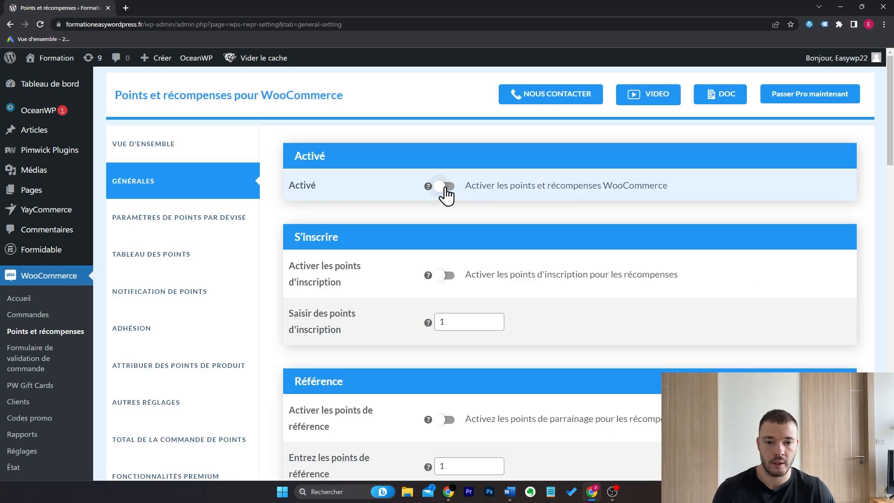
click(447, 186)
- Review the sign-up points, referral points and social sharing options in the general settings
scroll(376, 280, down, 5)
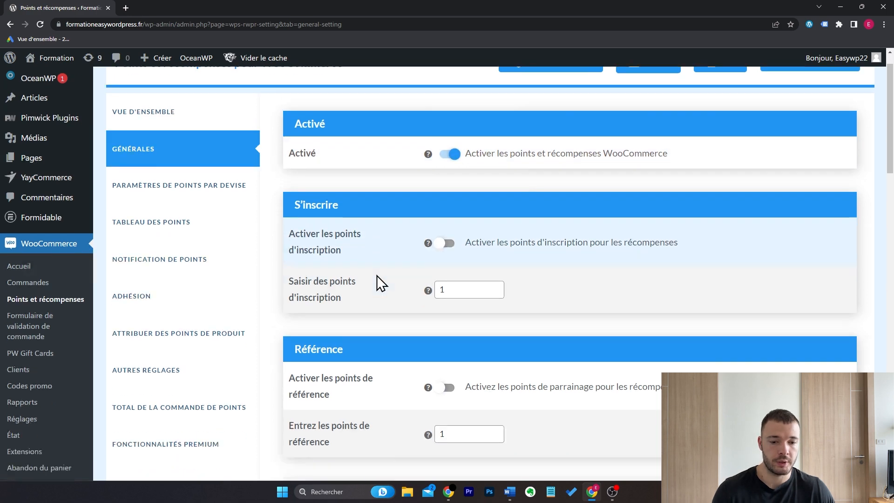
scroll(377, 276, down, 3)
scroll(377, 277, up, 8)
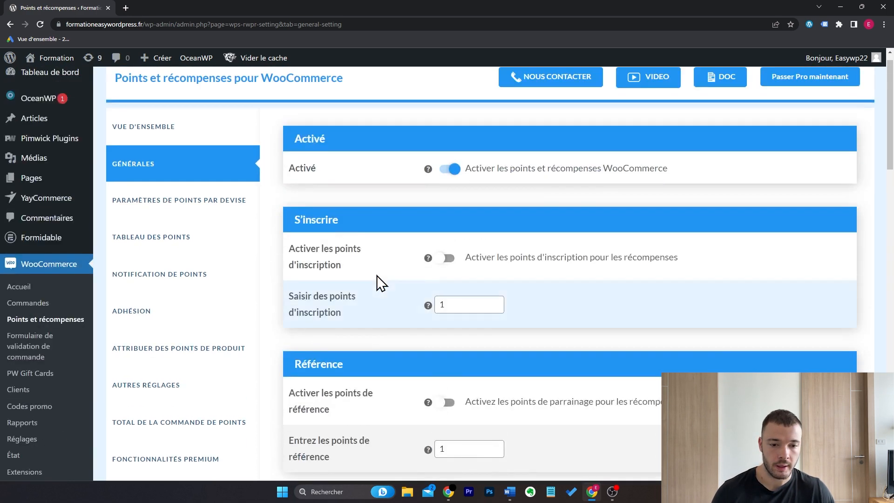
scroll(376, 275, down, 1)
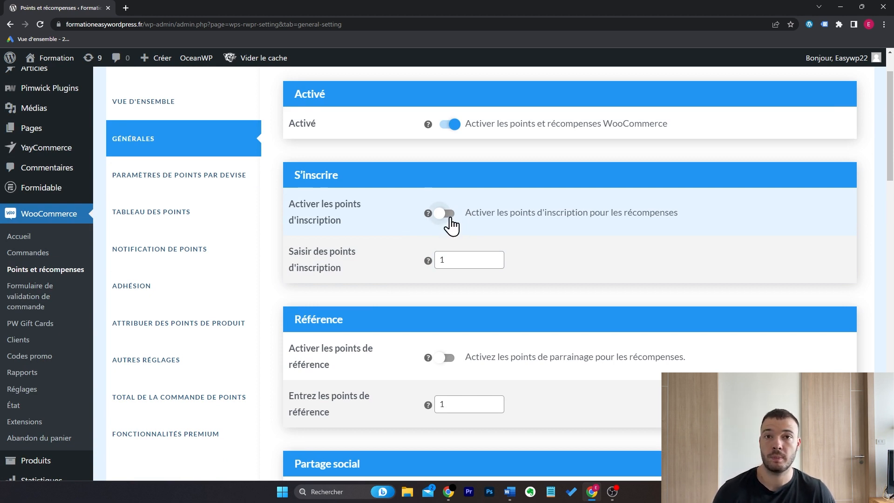
scroll(381, 305, down, 1)
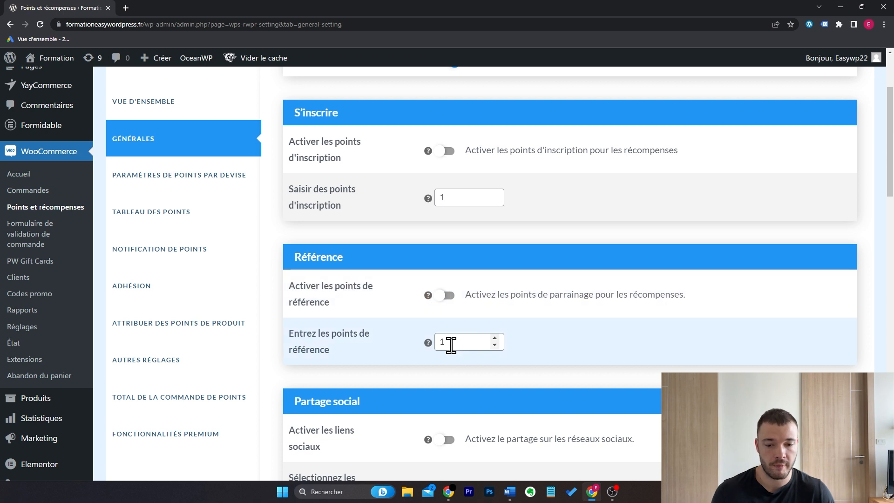
scroll(451, 344, down, 4)
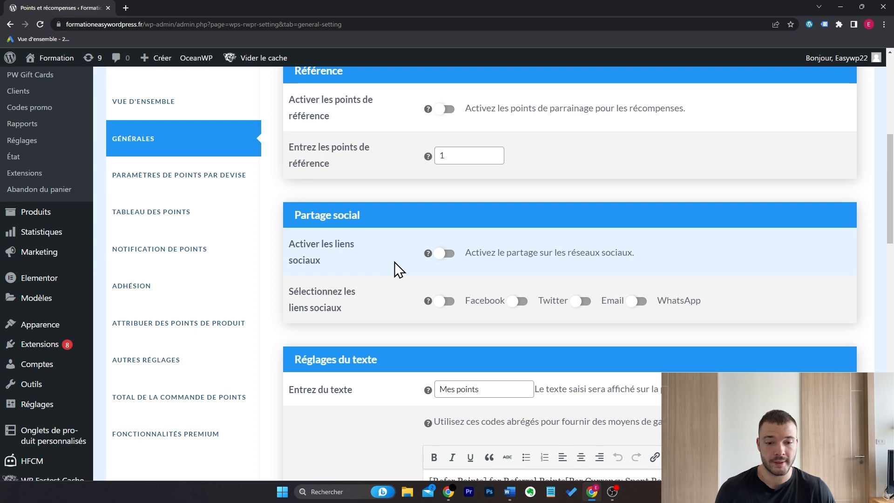
scroll(395, 261, up, 5)
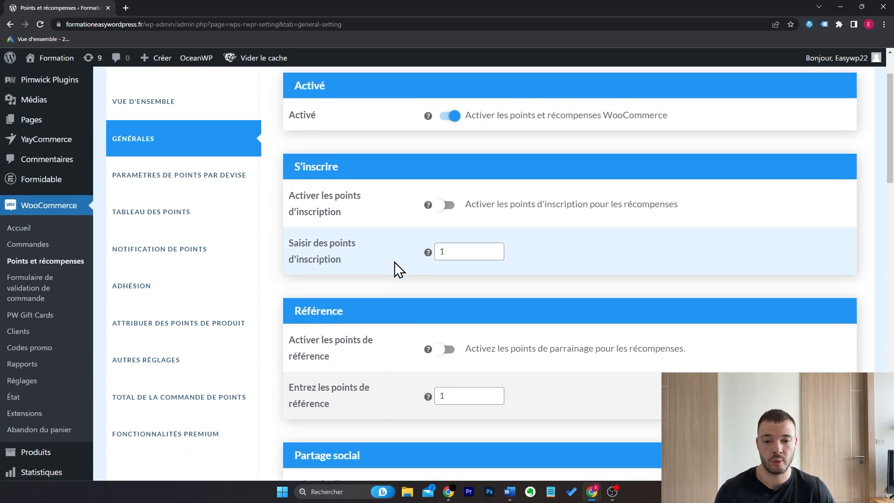
scroll(395, 262, down, 4)
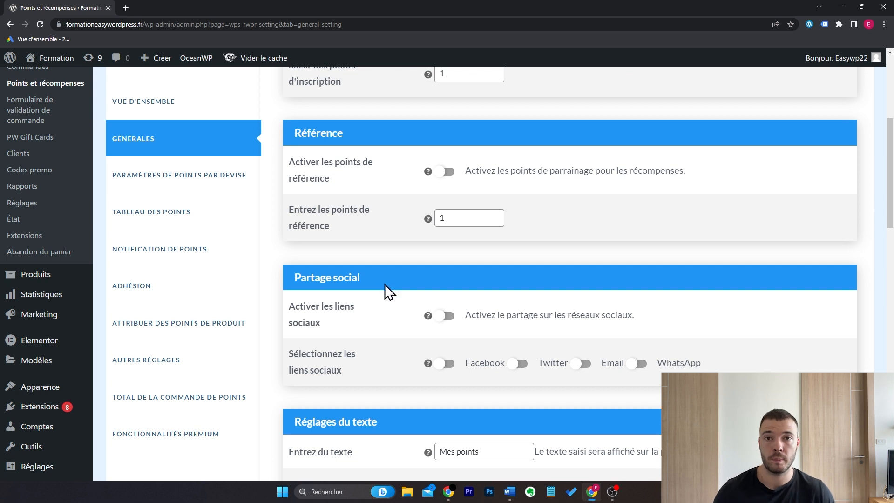
- Replace the English text for the ways of earning points with the French shortcode description shown below the editor
scroll(375, 297, down, 6)
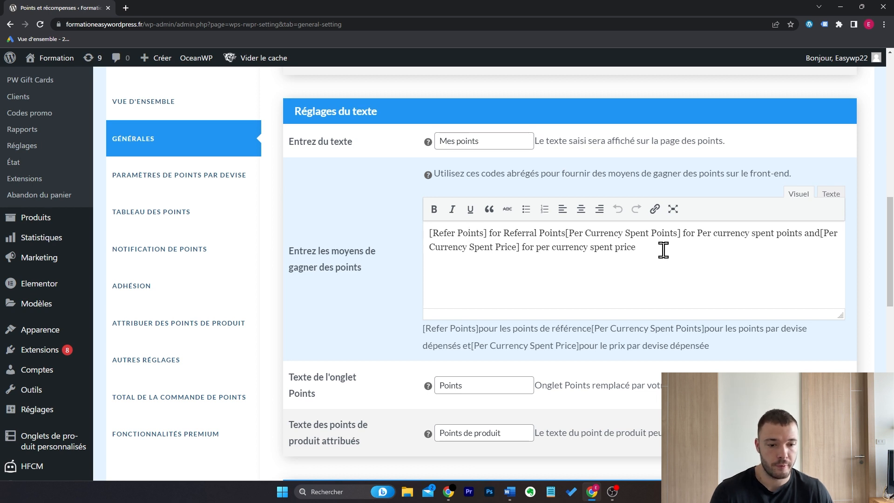
drag(715, 346, 423, 336)
key(ctrl+c)
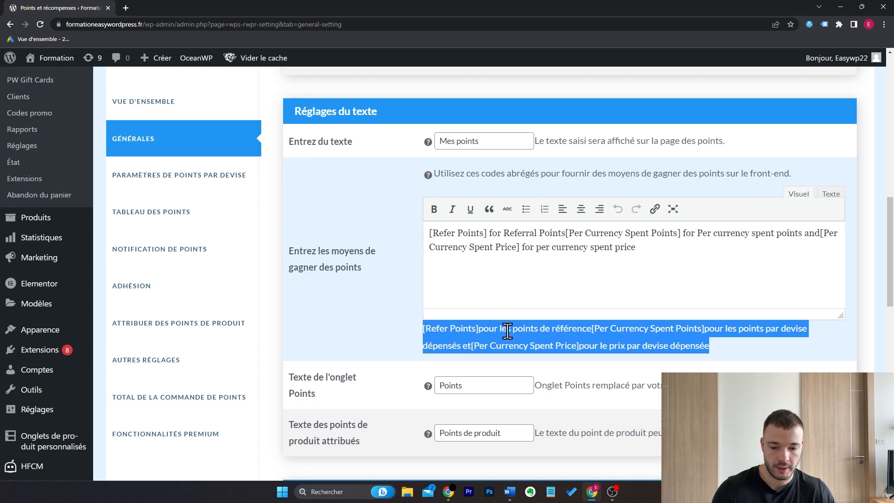
triple_click(655, 247)
key(ctrl+v)
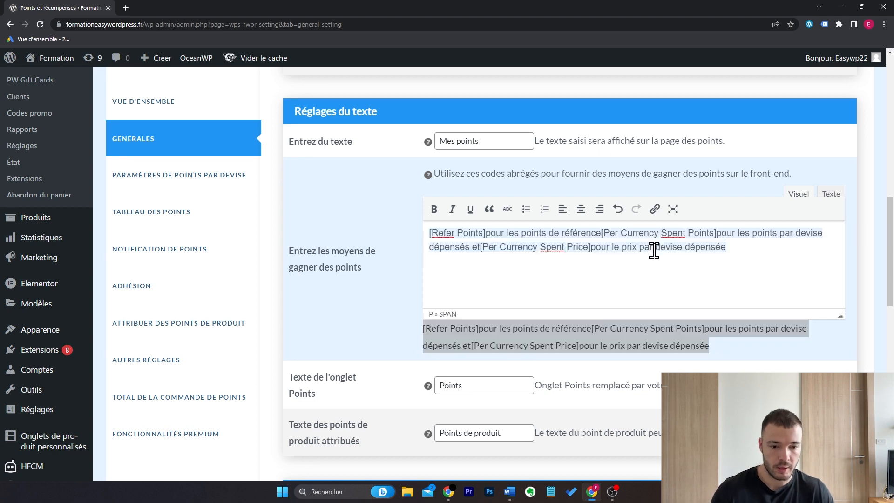
- In the redemption settings, allow customers to apply points both in the cart and at checkout
scroll(392, 292, down, 3)
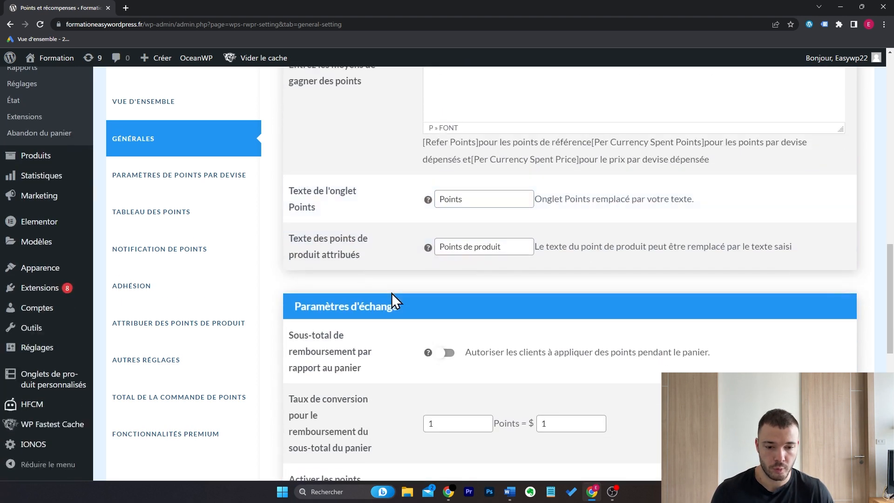
scroll(392, 292, down, 3)
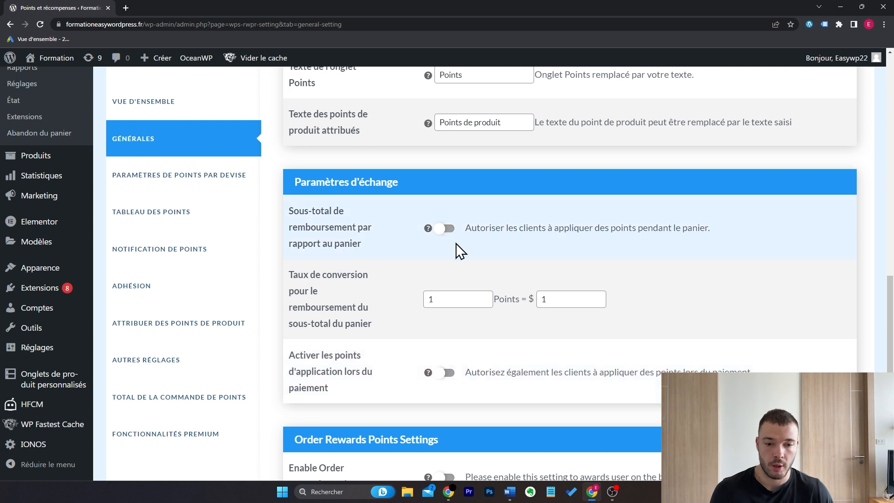
click(448, 228)
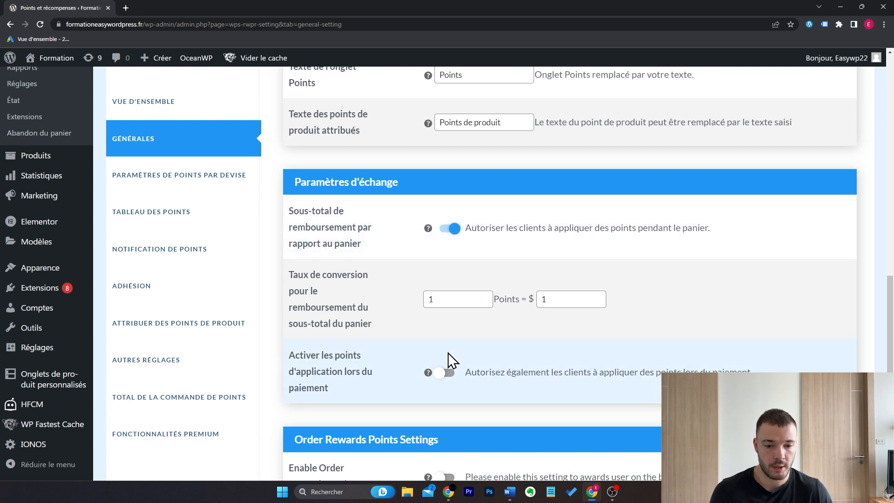
click(447, 372)
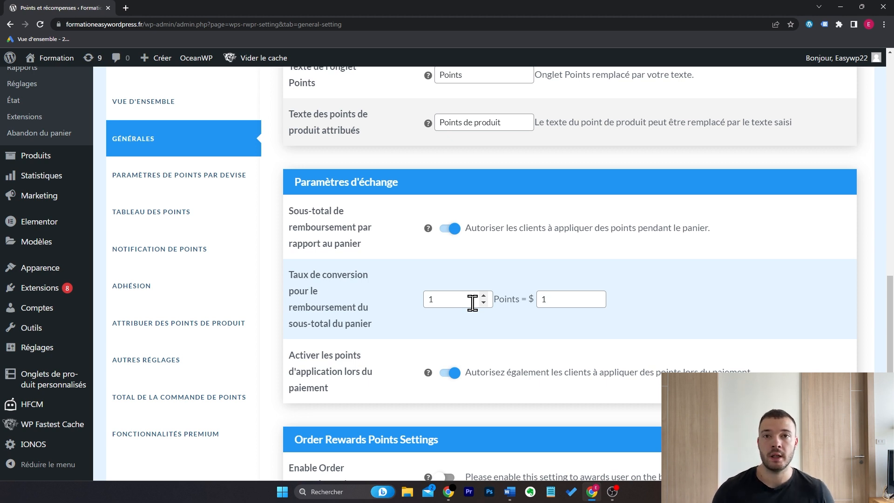
- Set the cart subtotal redemption conversion rate to 10 points = $5
click(565, 299)
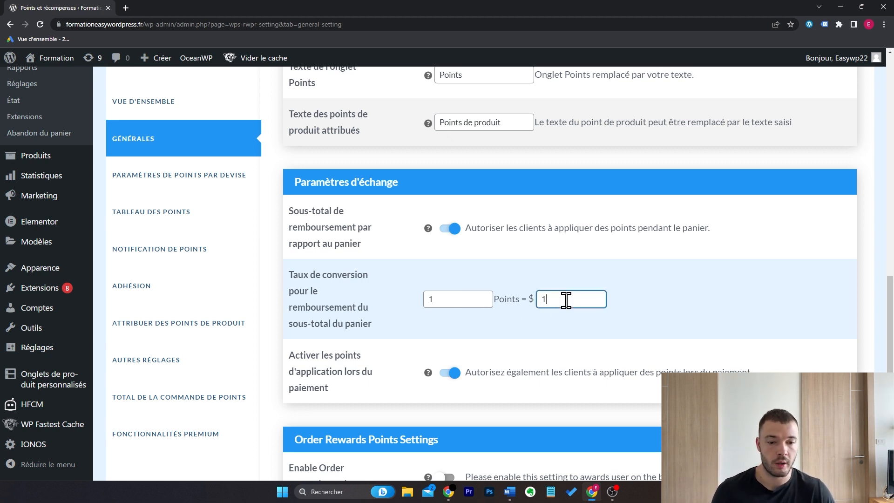
click(465, 299)
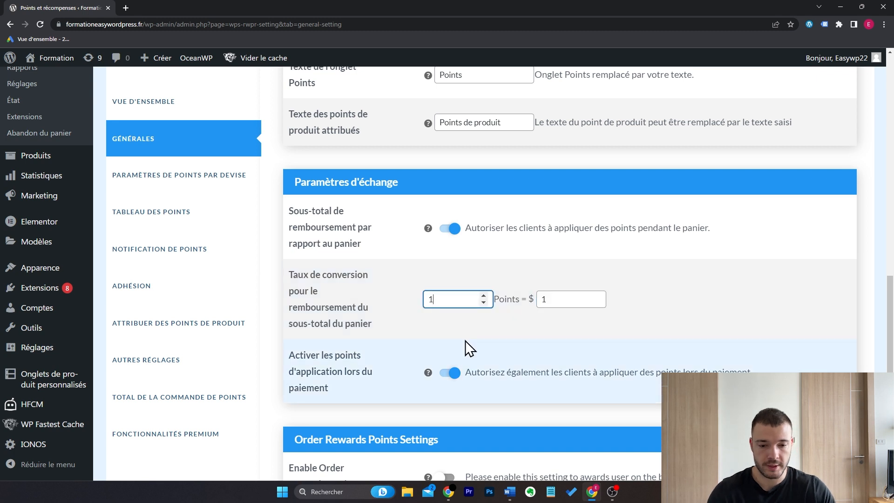
text(0)
double_click(555, 304)
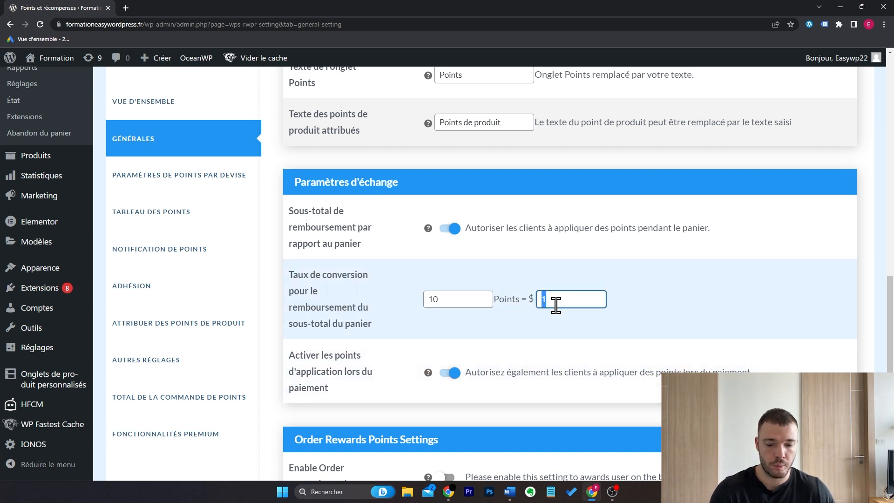
text(5)
click(560, 326)
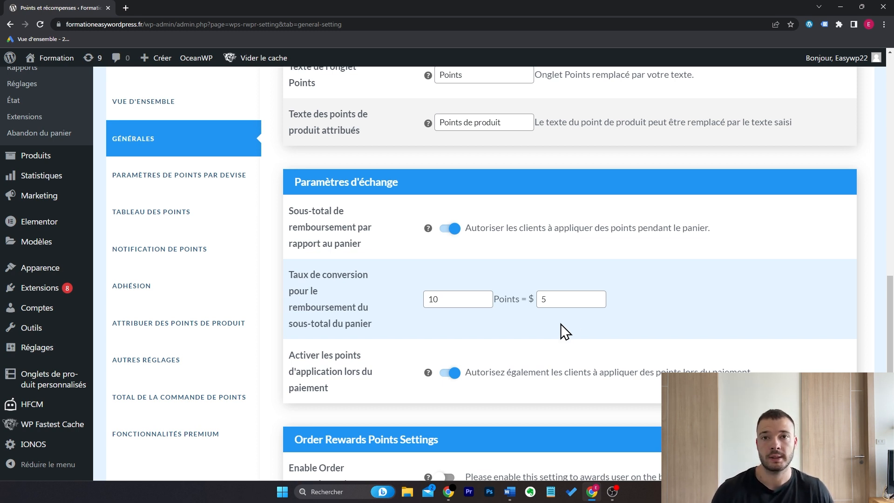
- Enable order rewards, with the number of orders set to 5 and the order rewards points set to 5
scroll(699, 264, down, 6)
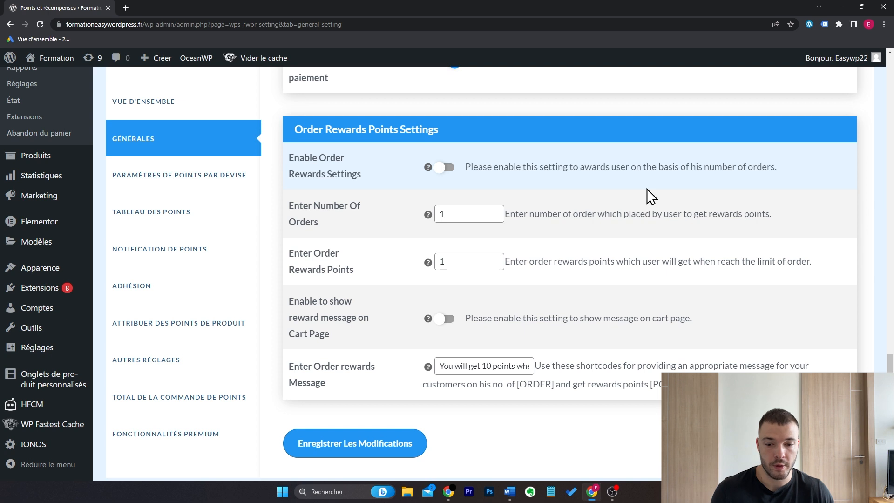
double_click(476, 208)
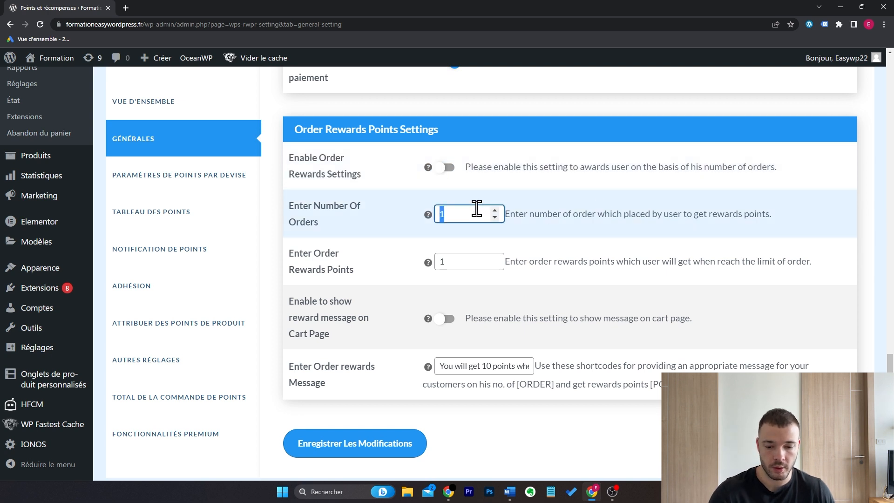
text(5)
click(464, 259)
double_click(466, 259)
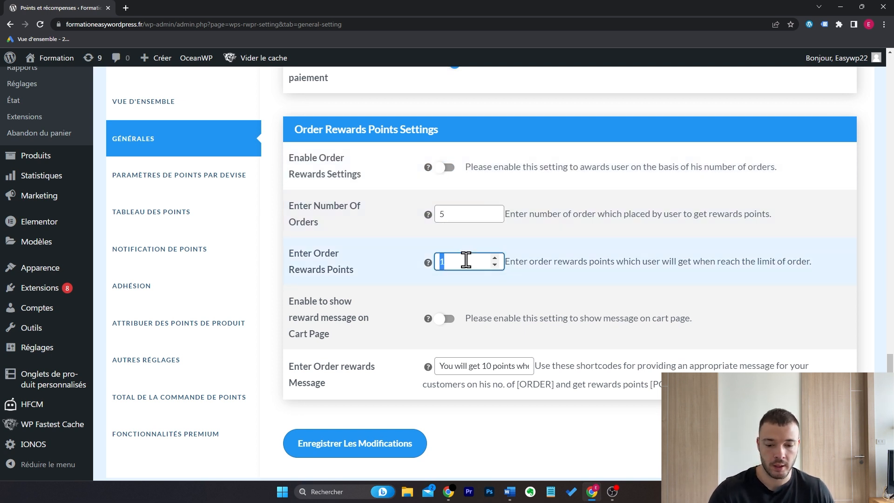
text(5)
click(464, 275)
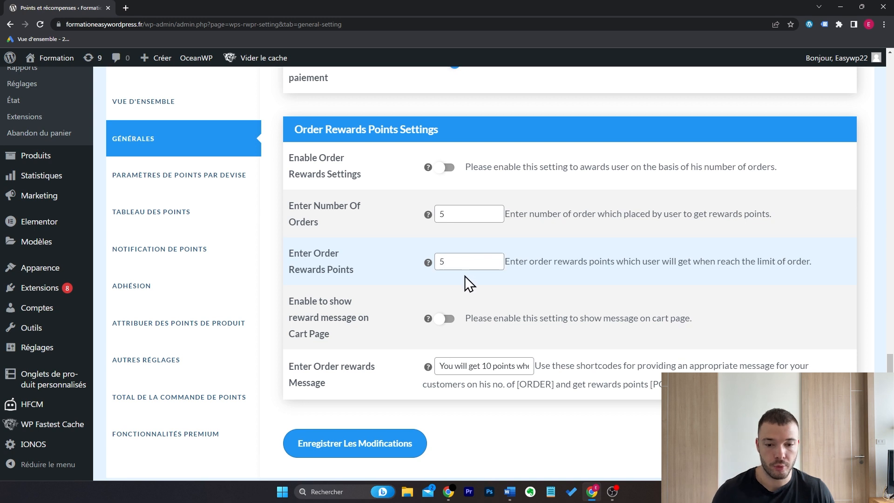
click(448, 173)
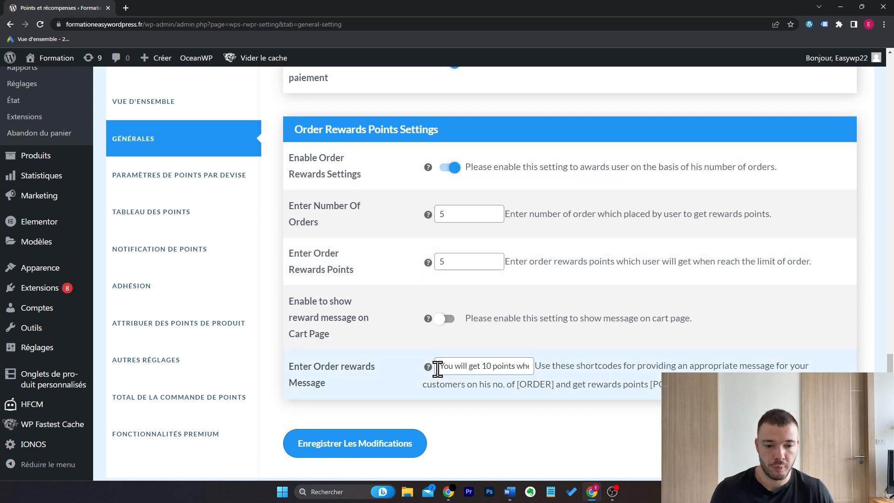
- Change the order rewards message to "Obtenez 5 points bonus au bout de 5 commandes" and save the general settings
drag(436, 366, 530, 365)
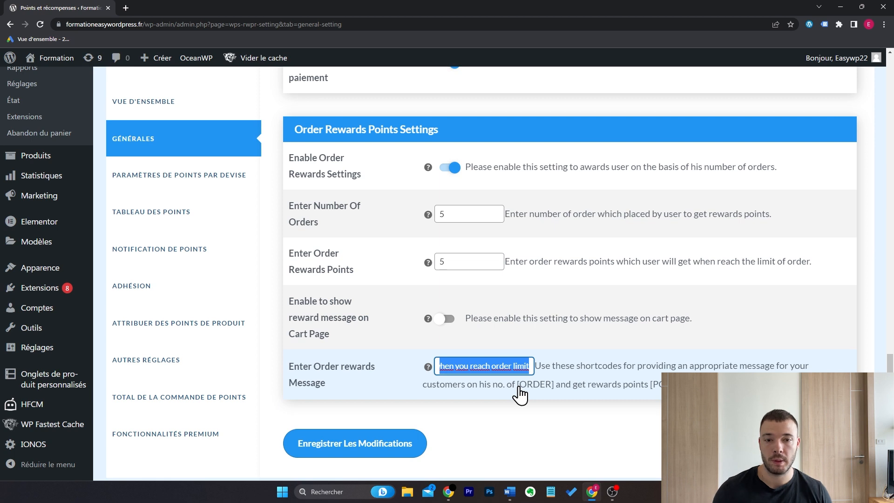
text(Obtenez )
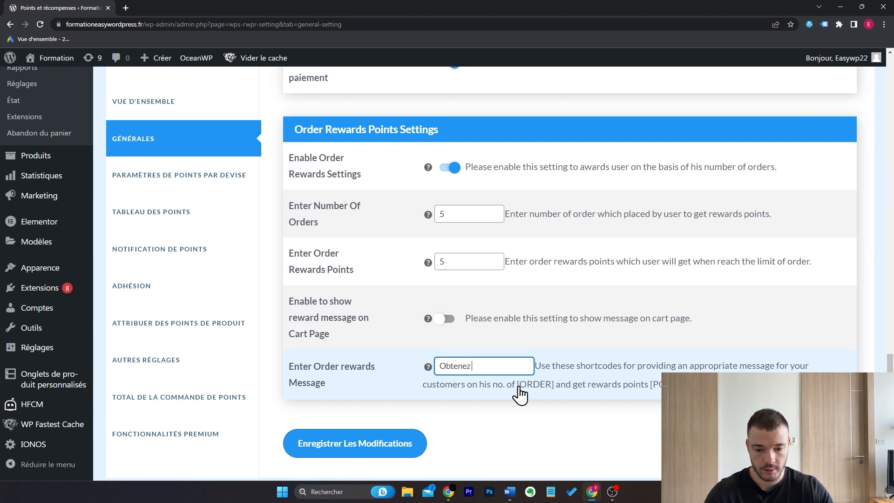
text(5 points bonus au)
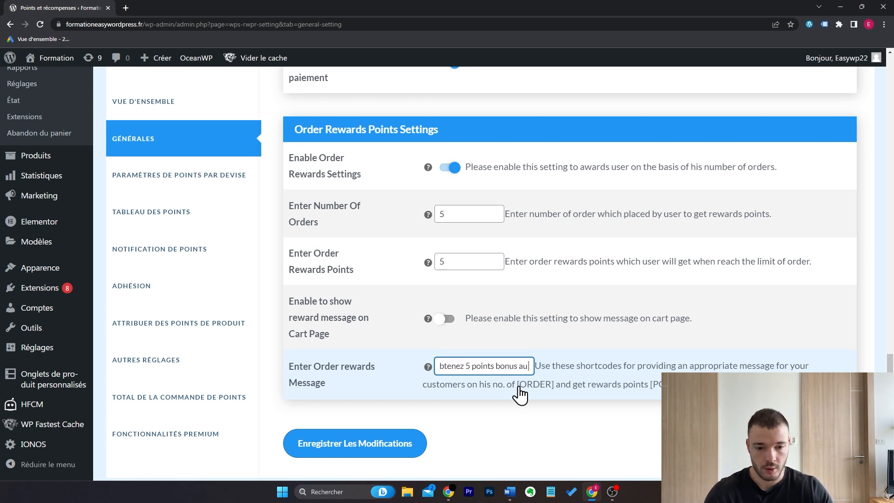
text( bout de 5 commandes)
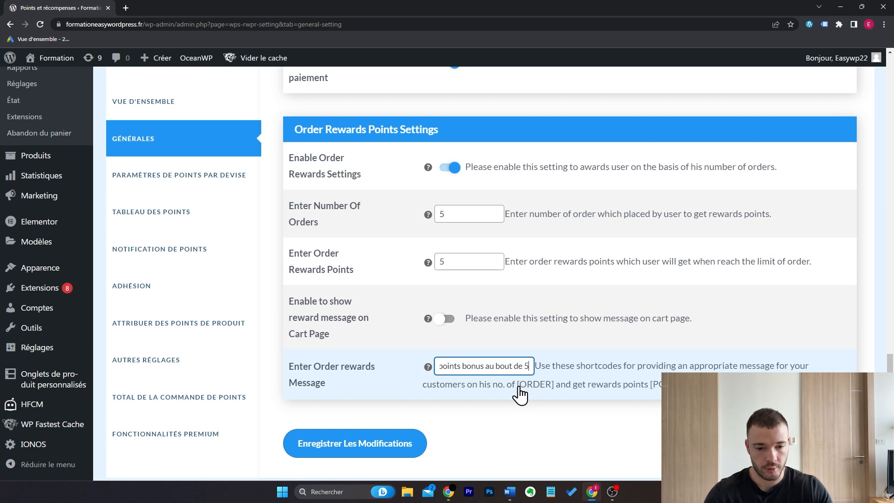
scroll(425, 404, down, 1)
click(399, 411)
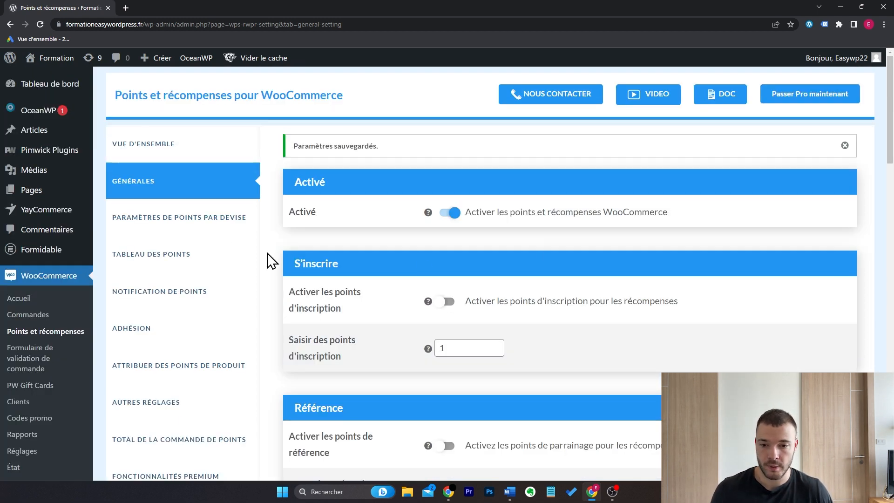
- In the per-currency points settings, enable points conversion, set the rate to $10 = 1 point, and save the changes
click(182, 220)
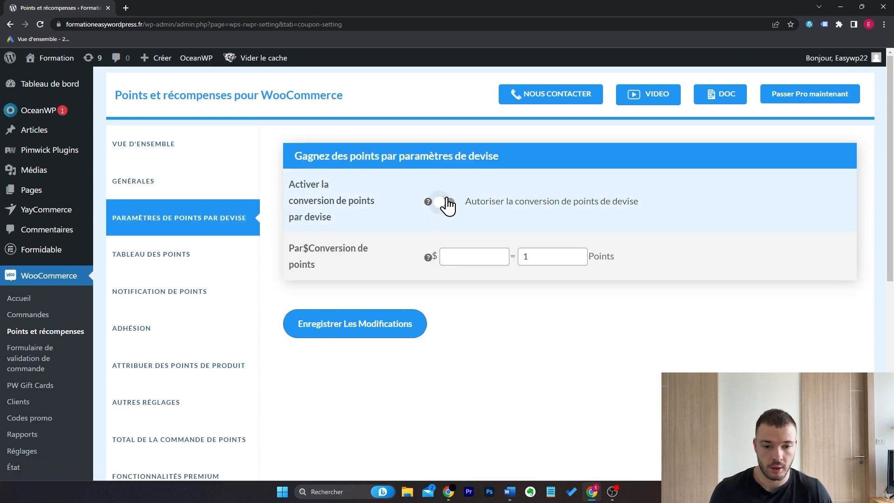
click(447, 203)
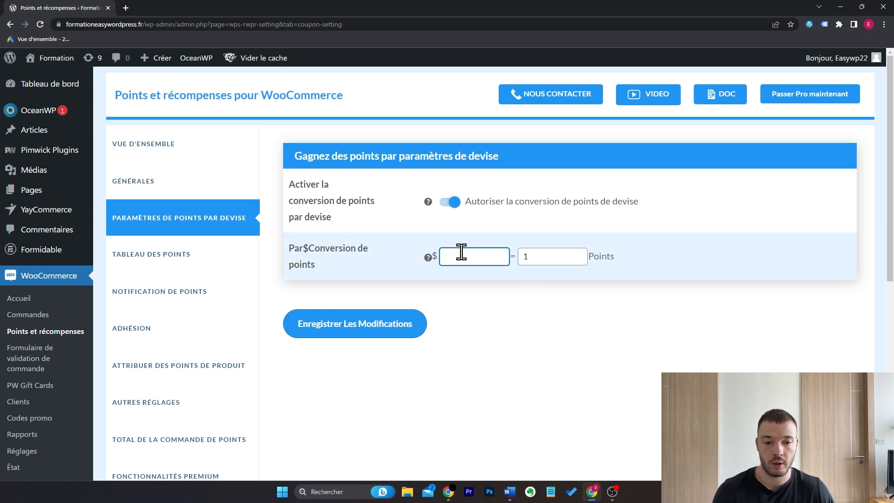
text(1)
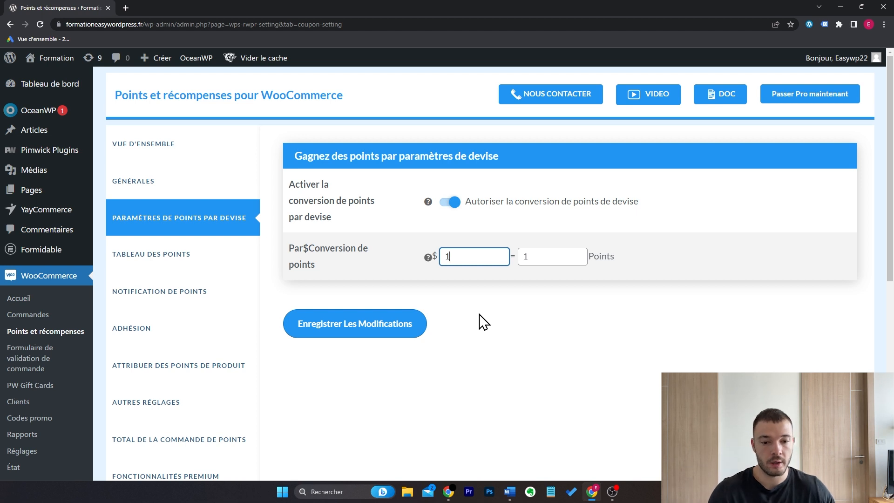
click(481, 320)
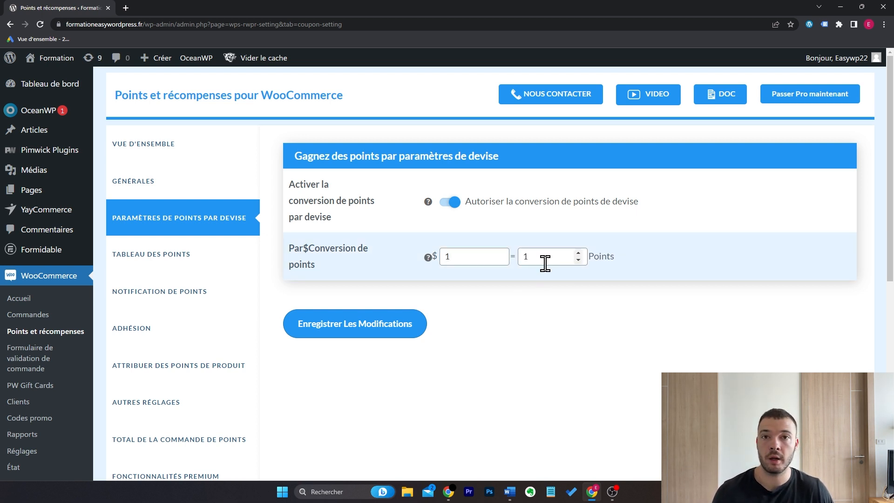
click(471, 257)
text(0)
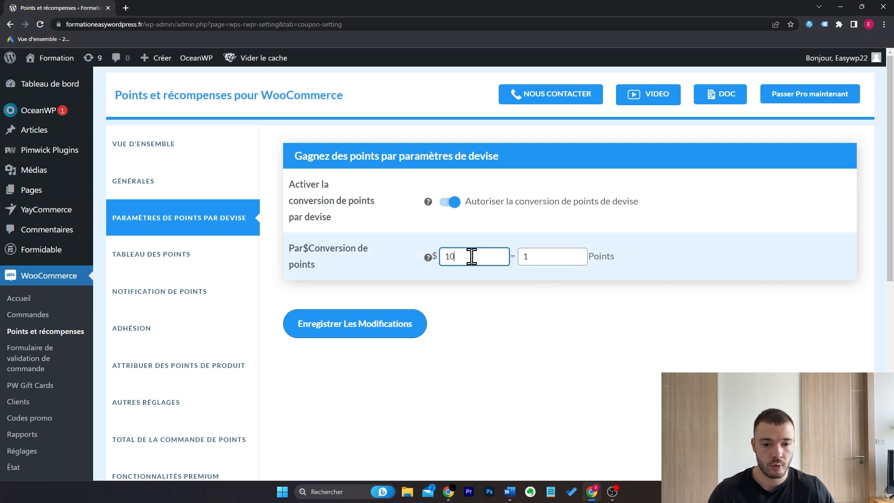
click(521, 281)
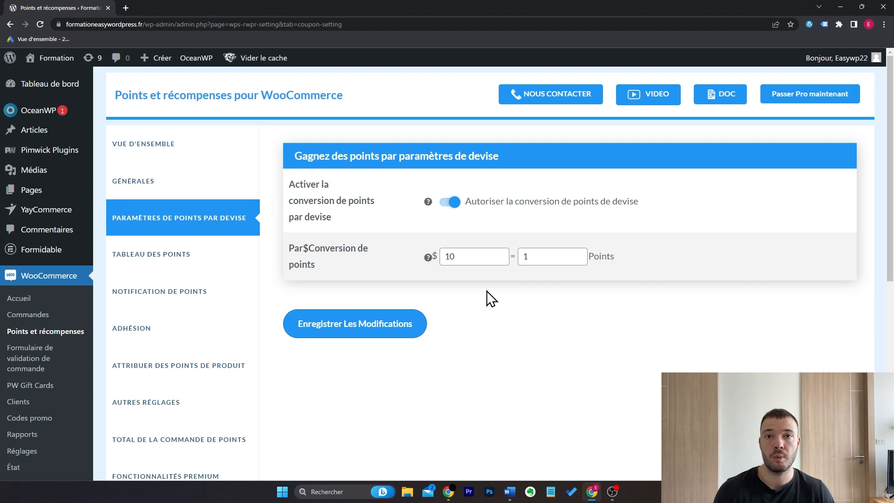
click(417, 322)
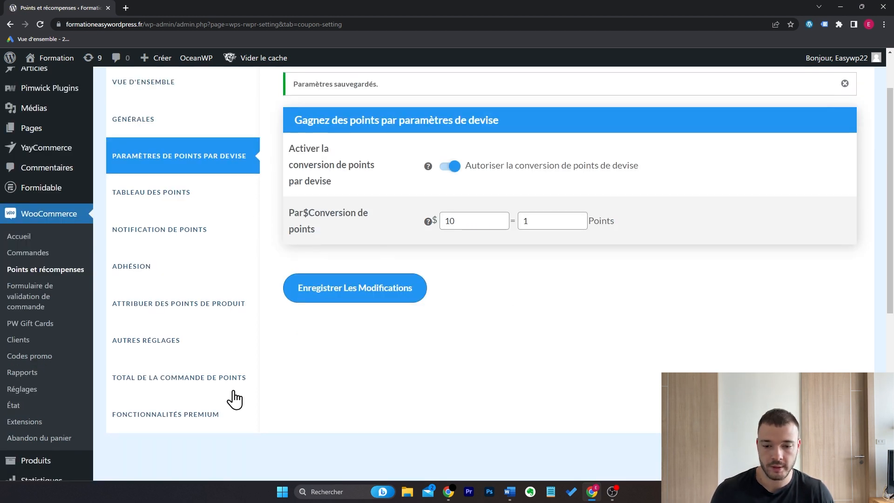
scroll(572, 339, up, 2)
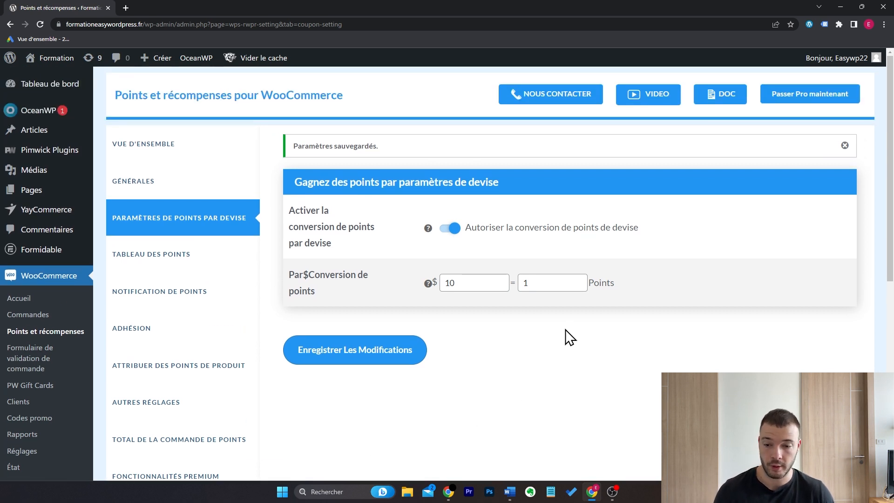
- On the storefront, add the Ultra Skinny Fit Suit to the cart and check the points redemption and earning rates shown there
mouse_move(56, 59)
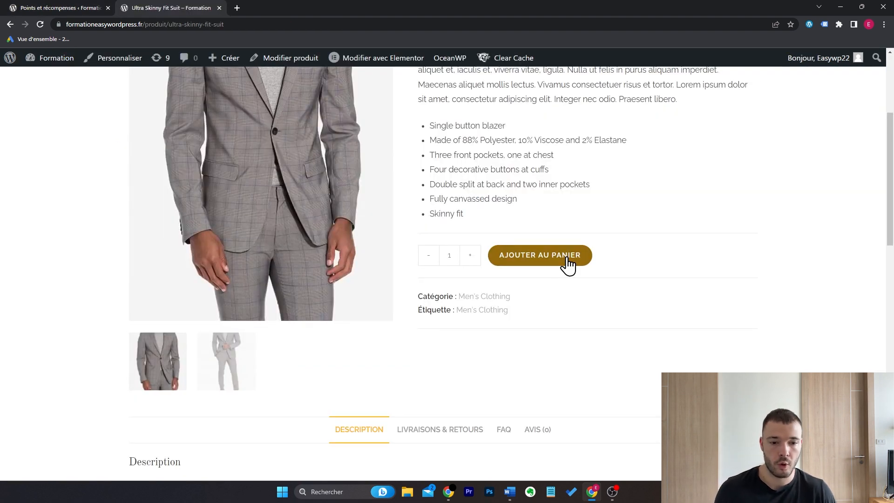
click(567, 257)
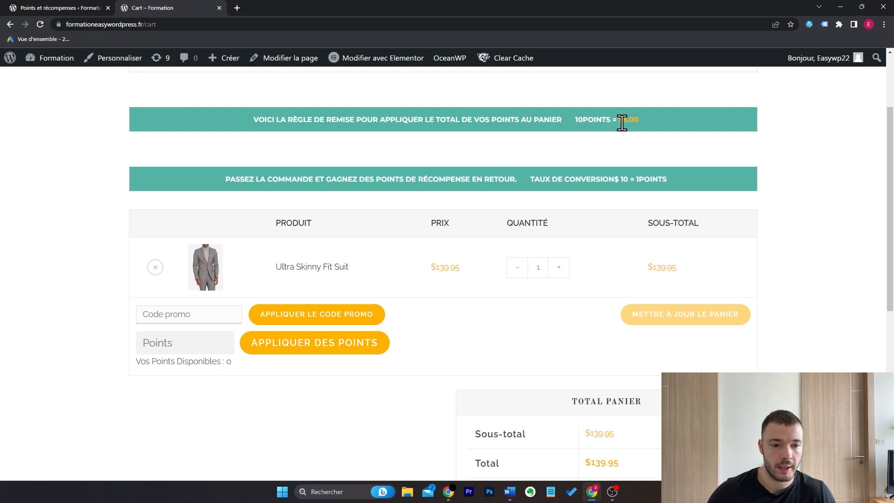
drag(623, 120, 657, 130)
click(664, 122)
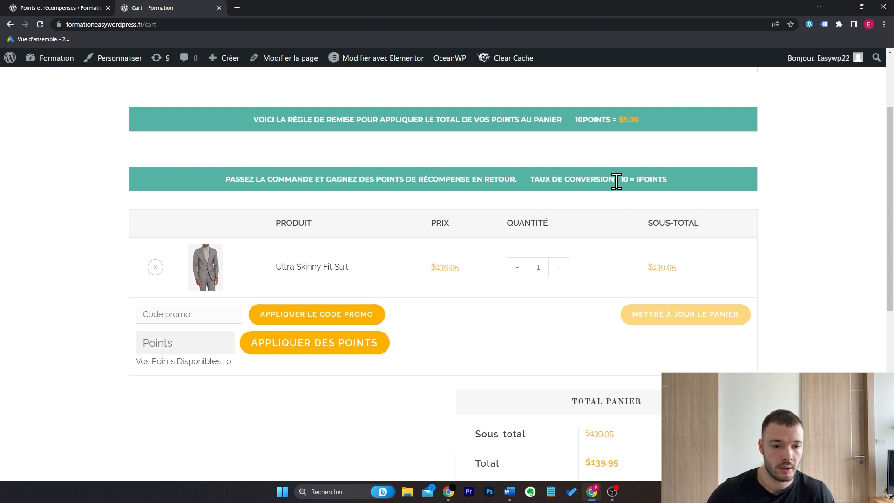
drag(613, 180, 679, 176)
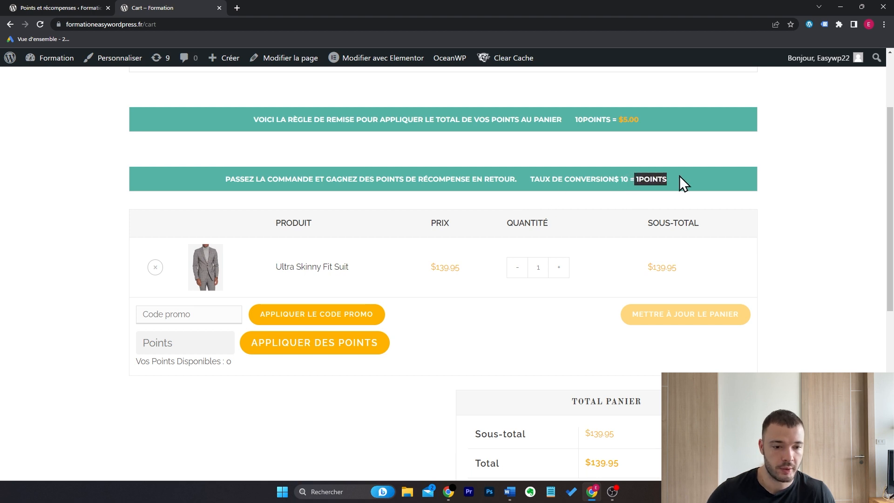
click(679, 176)
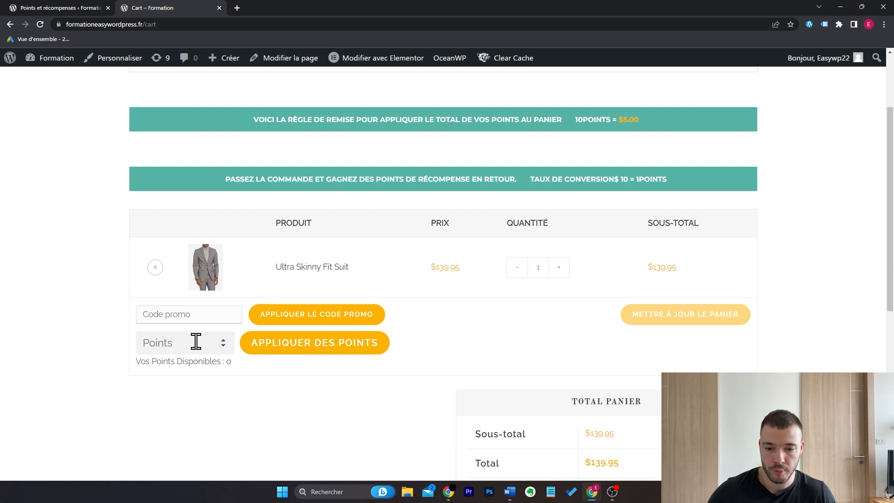
- Go to checkout to examine the points redemption field and the value of available points, and return to the cart
scroll(512, 351, down, 3)
scroll(512, 340, down, 2)
click(554, 374)
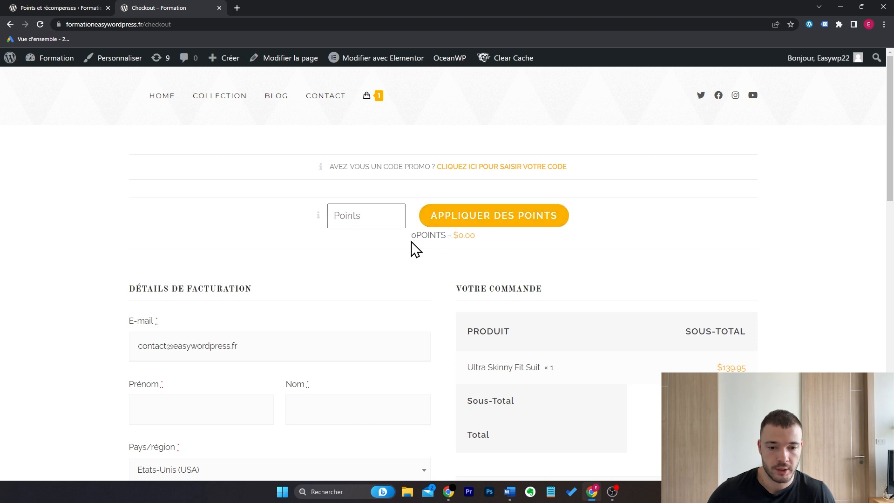
drag(415, 247, 491, 243)
click(488, 236)
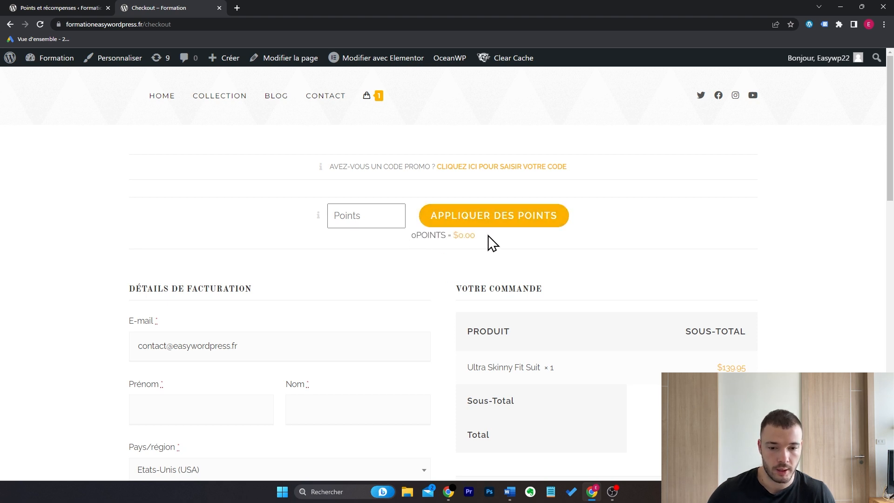
key(alt+Left)
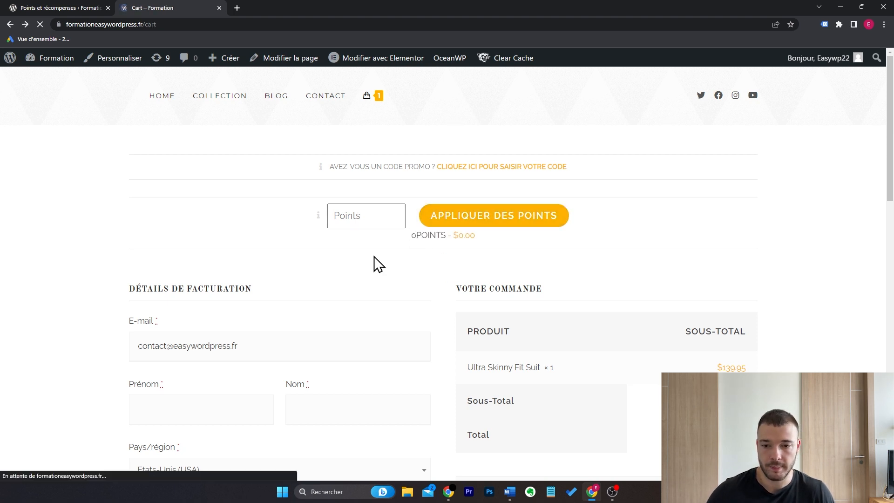
scroll(186, 253, up, 3)
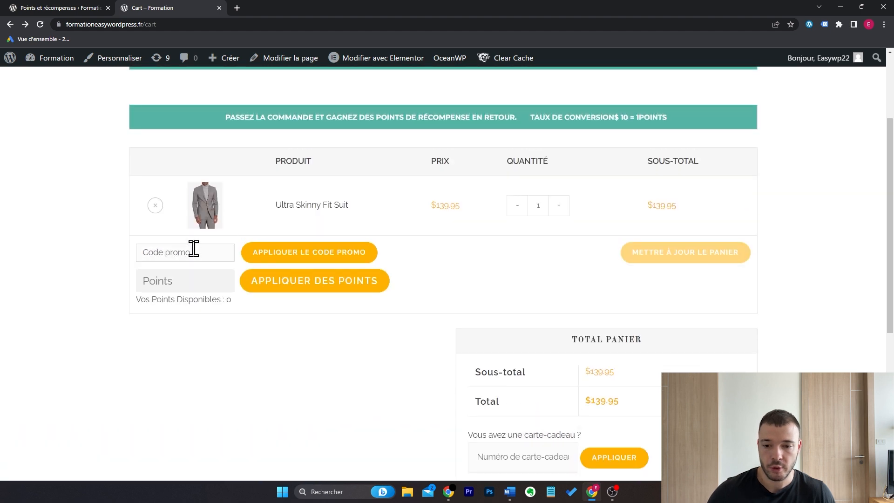
- In the plugin's general redemption settings, turn off applying points in the cart and save the settings
click(58, 8)
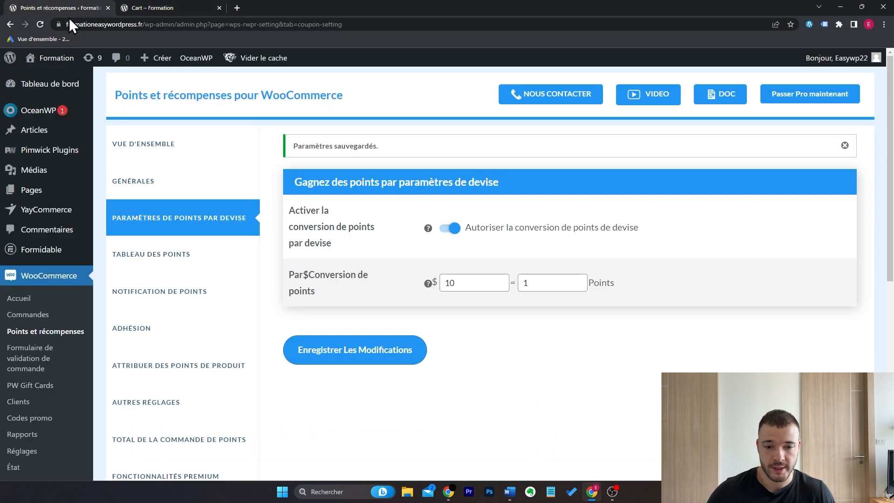
click(216, 181)
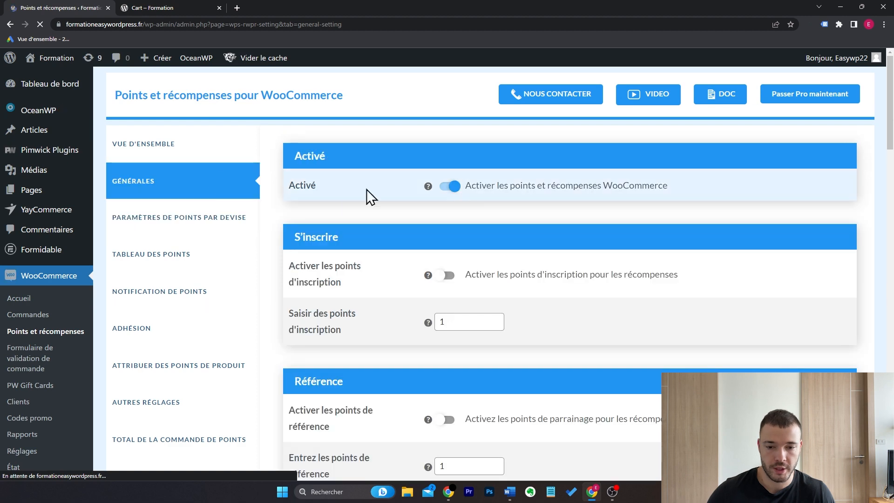
scroll(620, 258, down, 15)
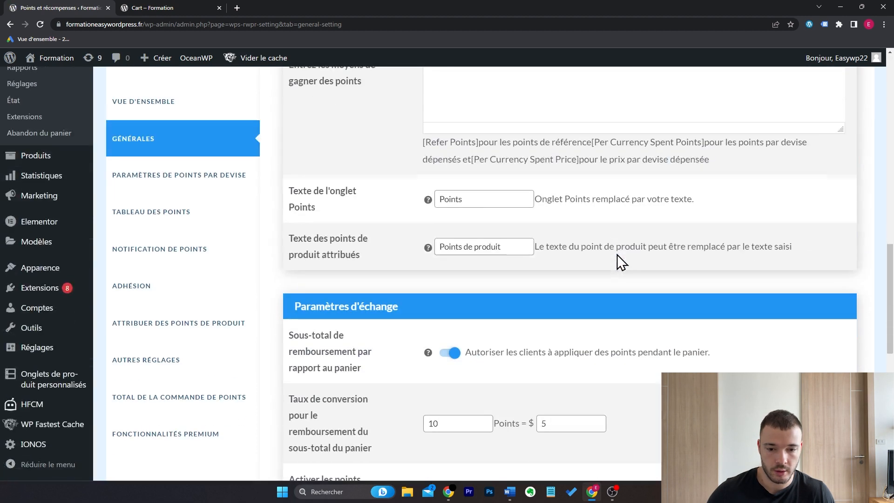
scroll(616, 255, down, 4)
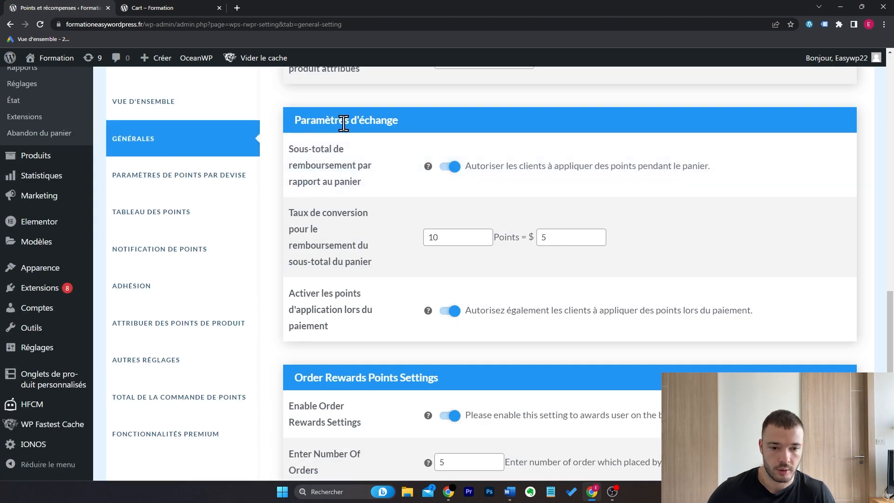
click(448, 167)
- Place the order for the Ultra Skinny Fit Suit from the cart and view the points page of the customer account
key(ctrl+Tab)
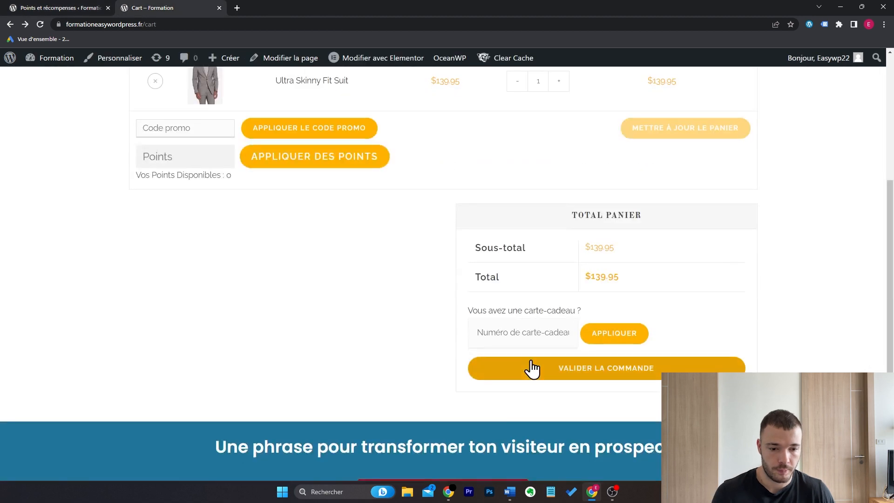
click(532, 369)
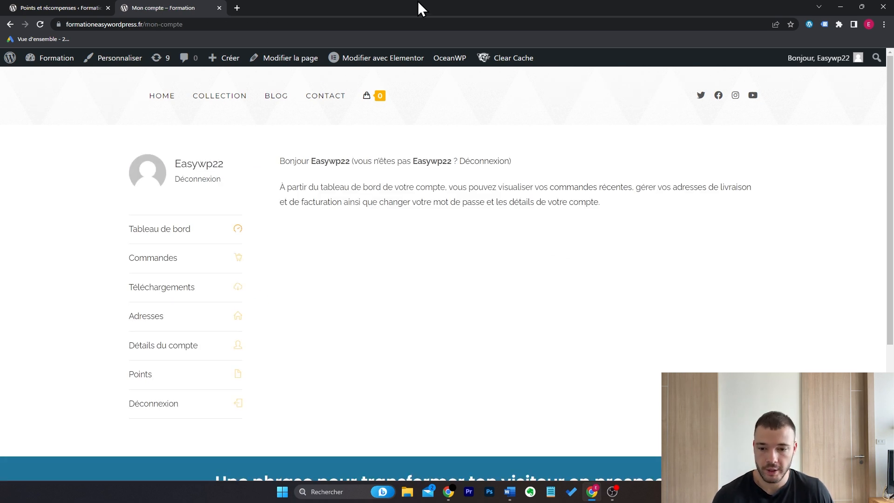
click(135, 378)
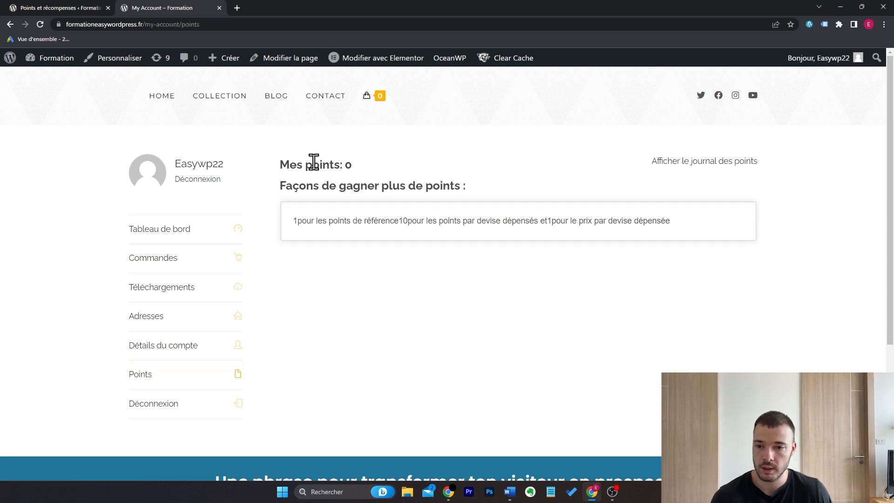
- Return to the WordPress admin and open the WooCommerce orders list
click(79, 8)
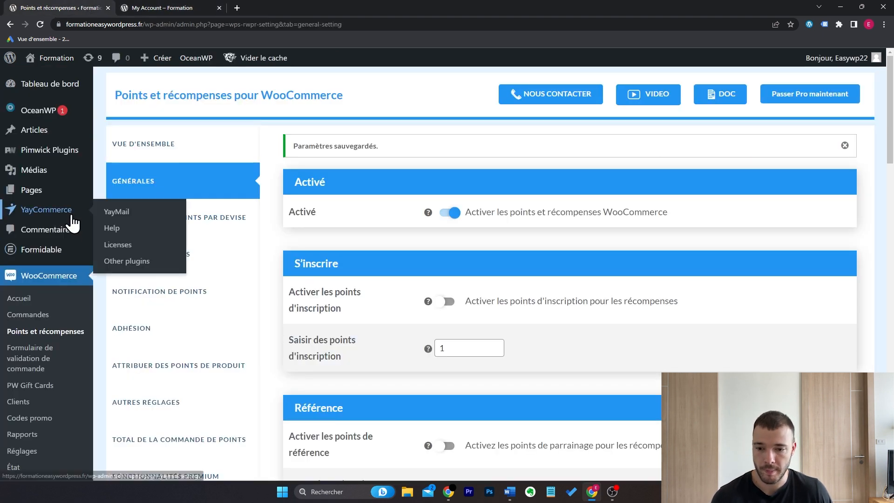
scroll(73, 251, down, 4)
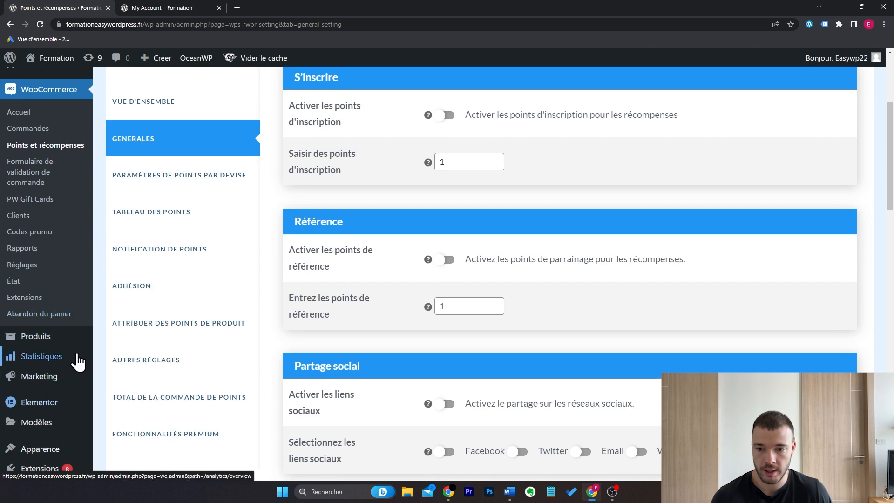
click(46, 129)
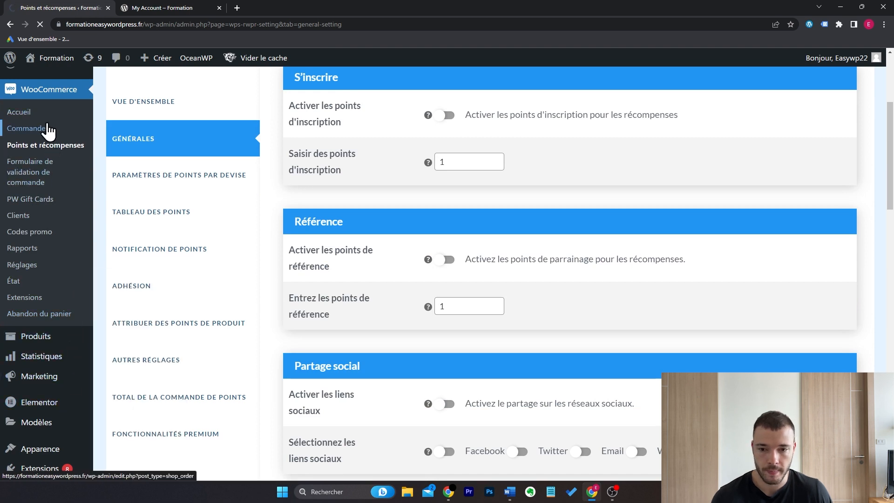
- Reload the customer account's points page to check the points balance and open the points log
key(ctrl+Tab)
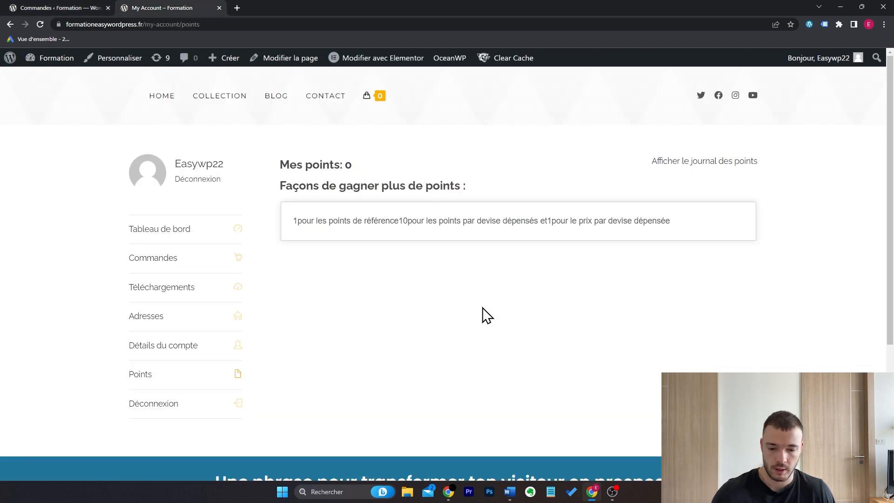
key(F5)
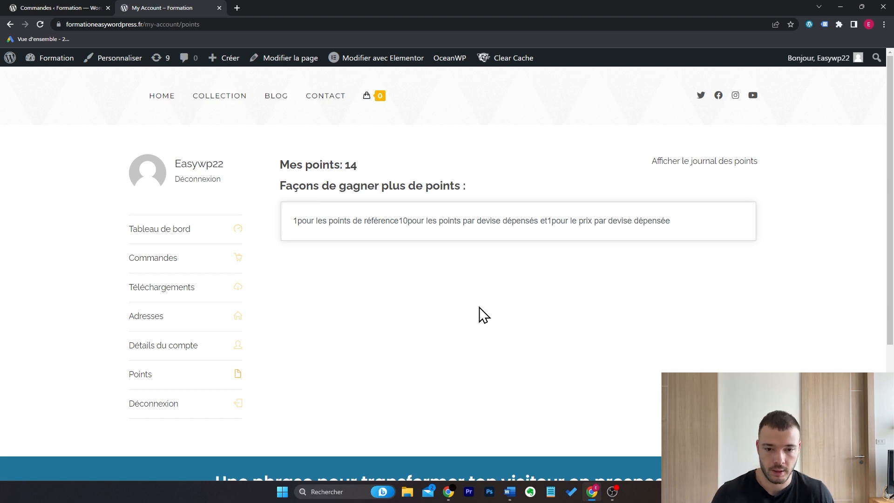
drag(359, 183, 351, 169)
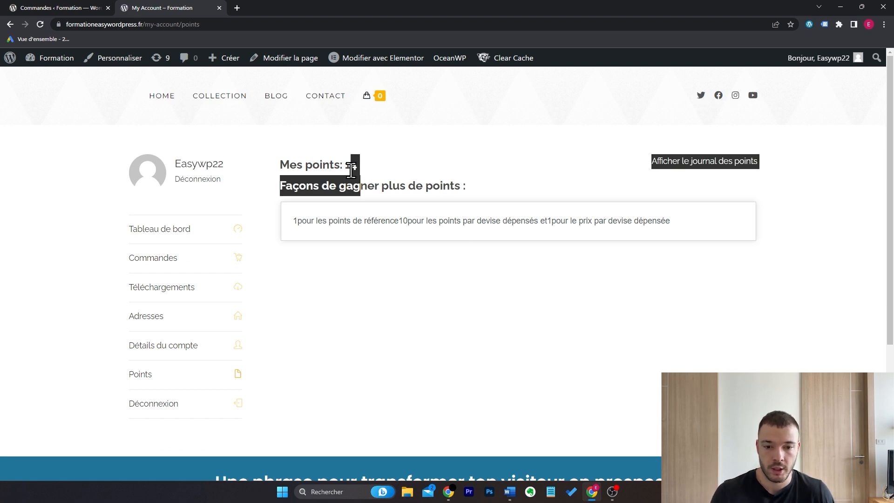
click(348, 169)
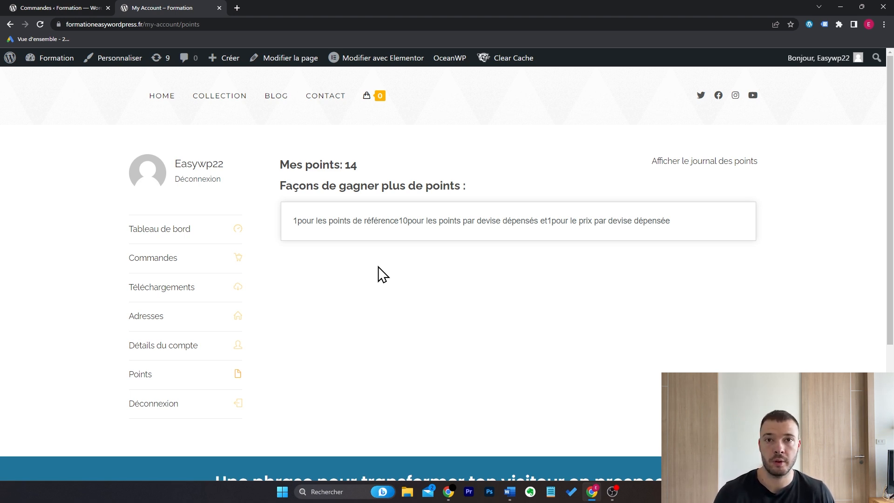
click(680, 163)
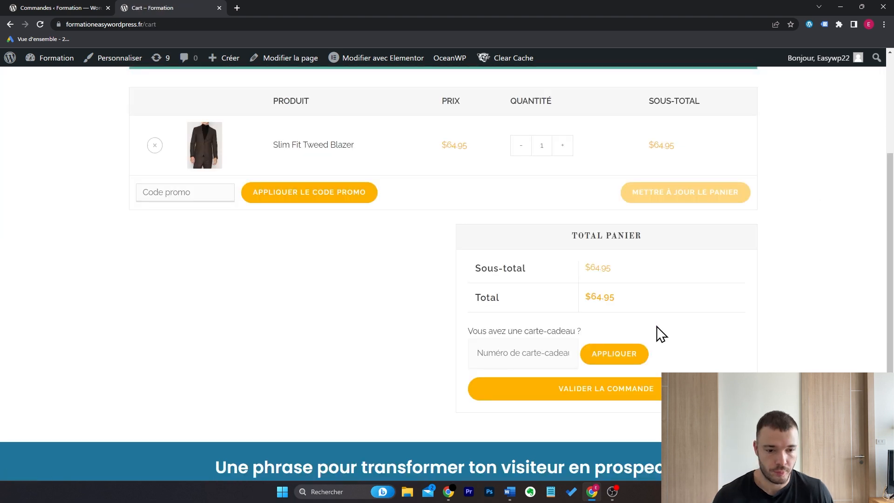
- Proceed to checkout with the Slim Fit Tweed Blazer, apply 14 points to the order and check the discount in the order summary
click(618, 394)
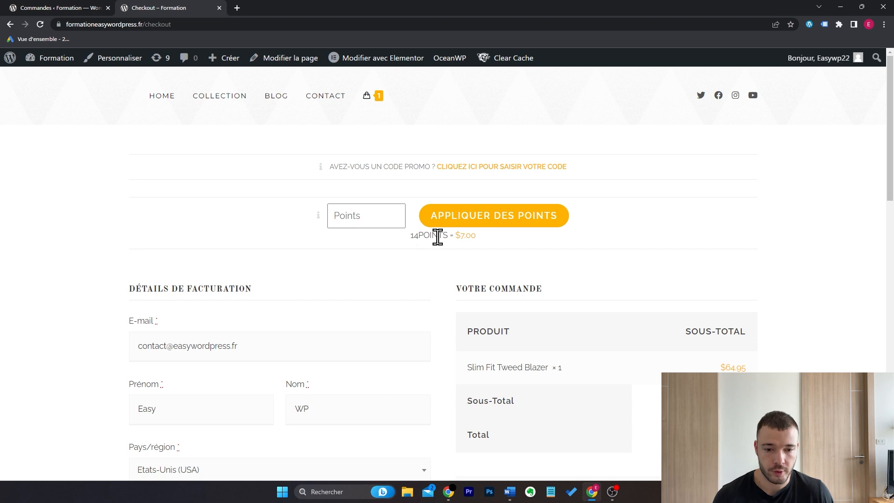
drag(461, 235, 498, 243)
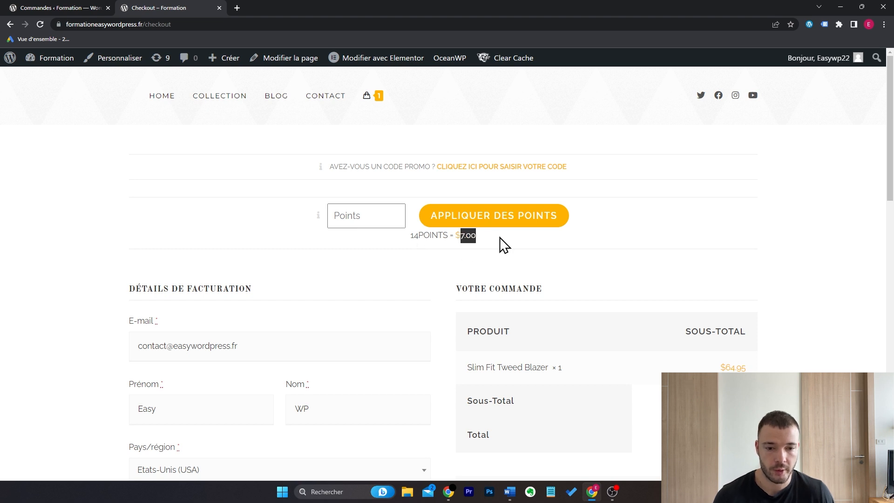
click(504, 245)
click(375, 217)
text(1)
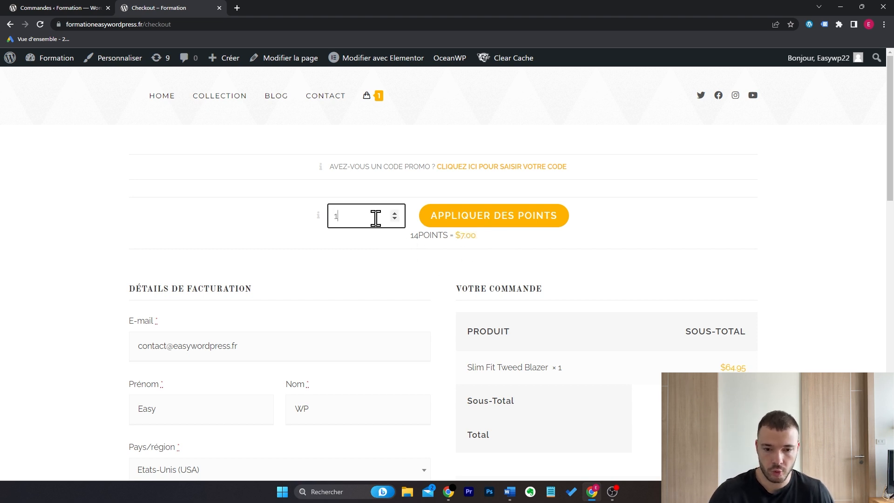
text(4)
click(448, 225)
scroll(684, 224, down, 4)
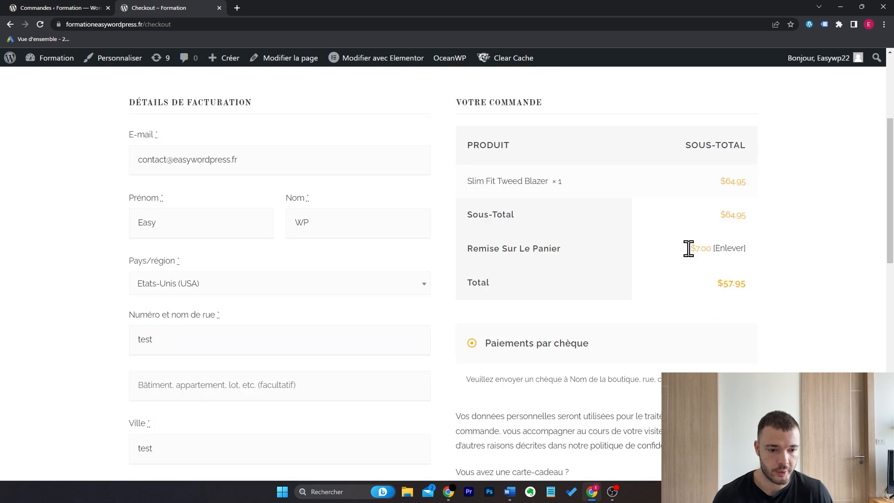
scroll(619, 260, up, 4)
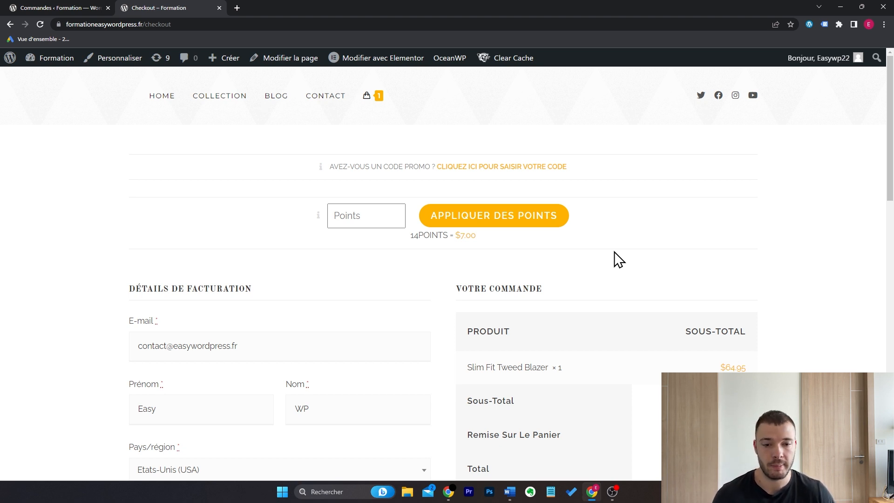
- Return to the cart and examine the notification bars explaining the points redemption and earning rules
click(369, 97)
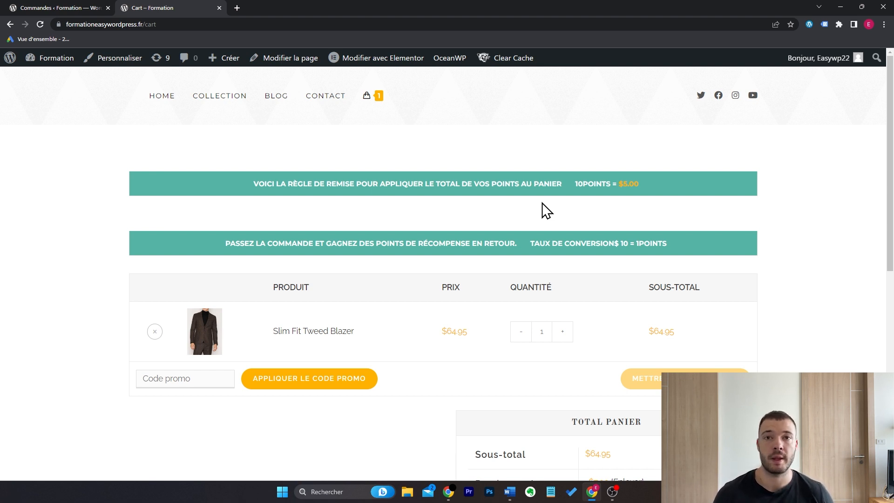
drag(668, 243, 219, 233)
click(219, 234)
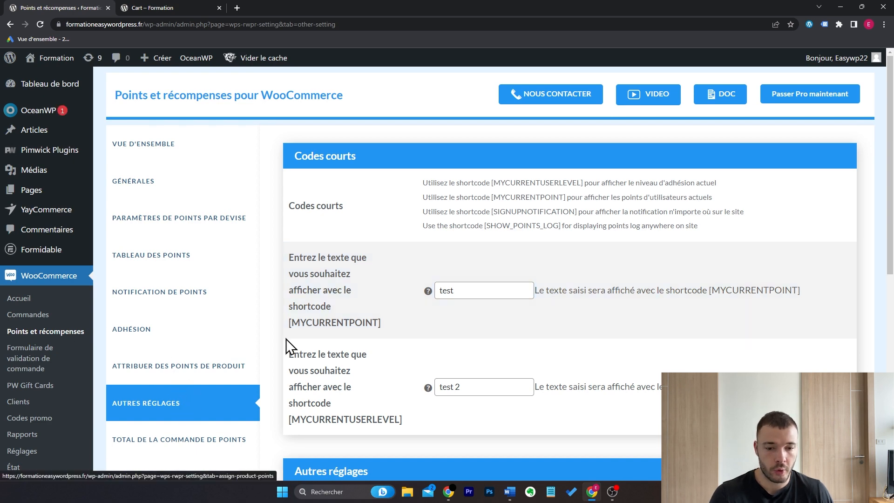
- Open the notification bar colour choice in the plugin's other settings and compare it with the bars on the cart page
scroll(444, 268, down, 5)
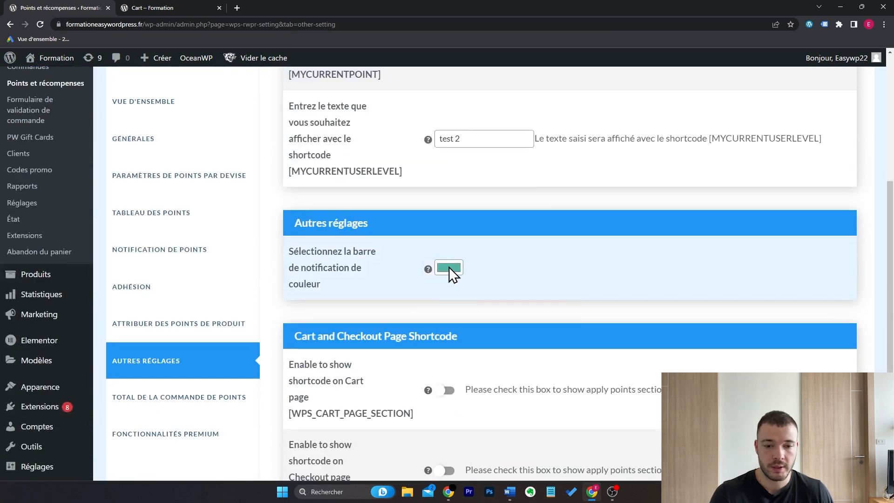
click(448, 268)
click(167, 8)
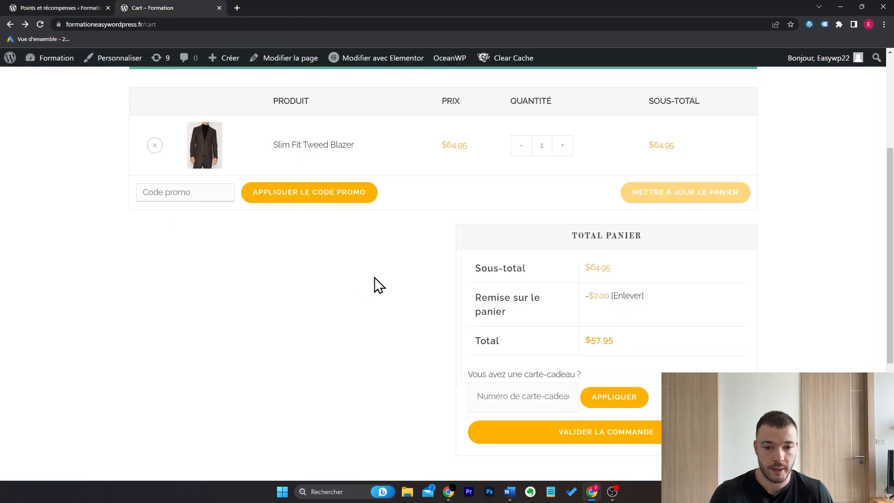
scroll(334, 198, up, 4)
click(58, 8)
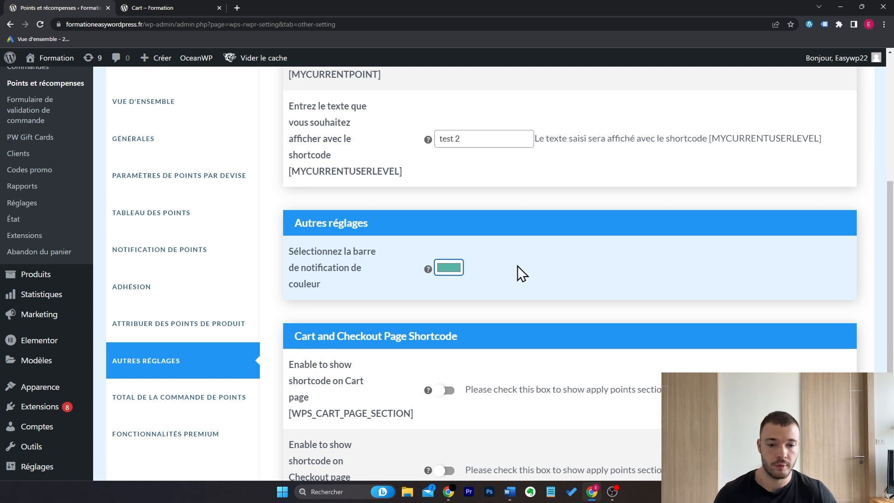
- Review the cart and checkout shortcode options, and open the plugin's premium features page to browse the features on offer
scroll(528, 263, down, 1)
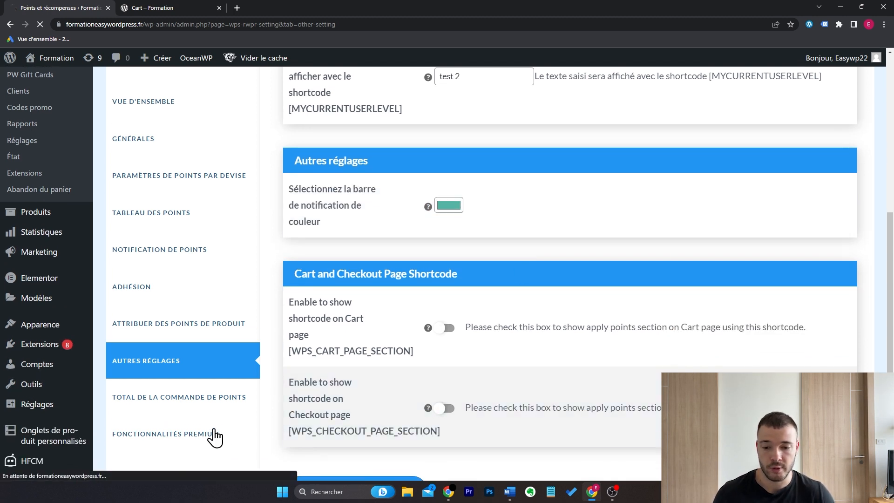
click(217, 435)
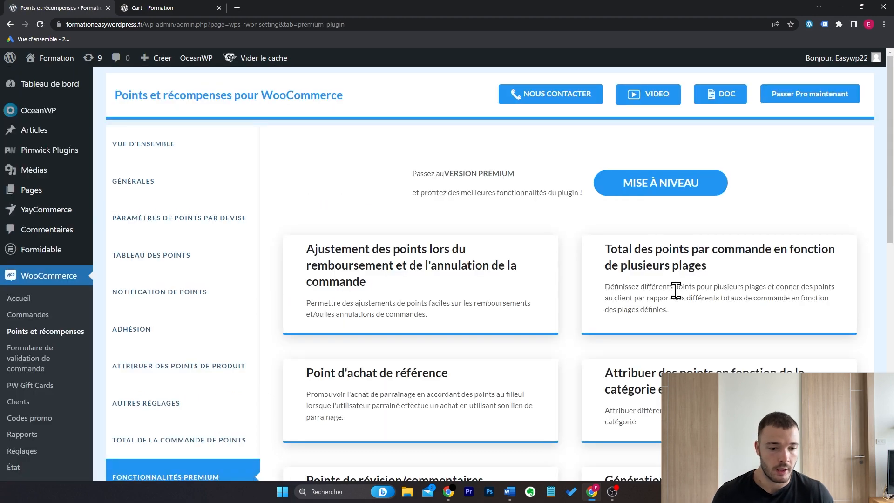
scroll(713, 280, down, 5)
scroll(645, 249, down, 6)
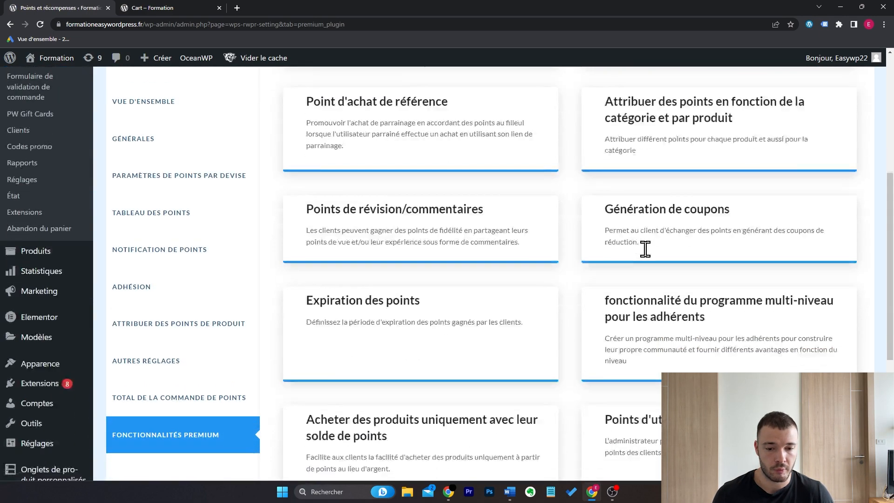